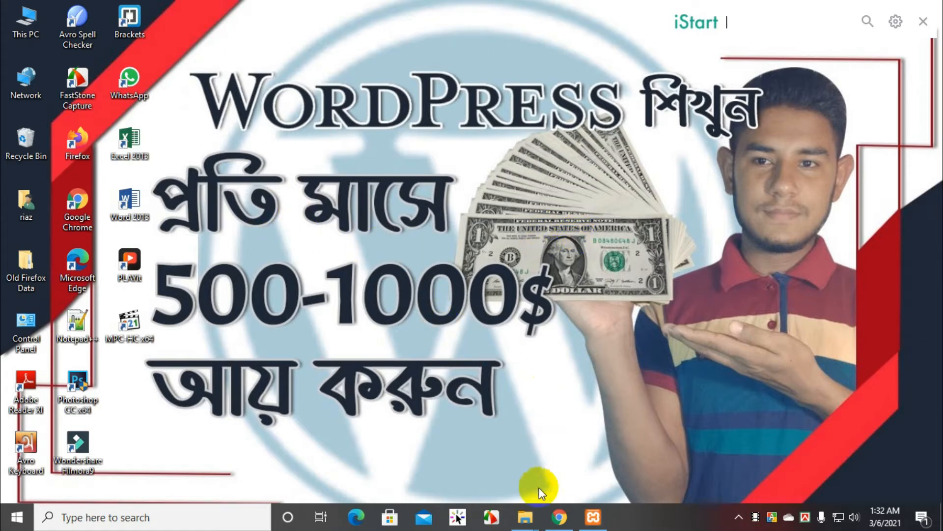
Step: Open the xampp folder on Local Disk (C:) in File Explorer and launch xampp-control.exe
{"action": "mouse_move", "coordinate": [526, 516]}
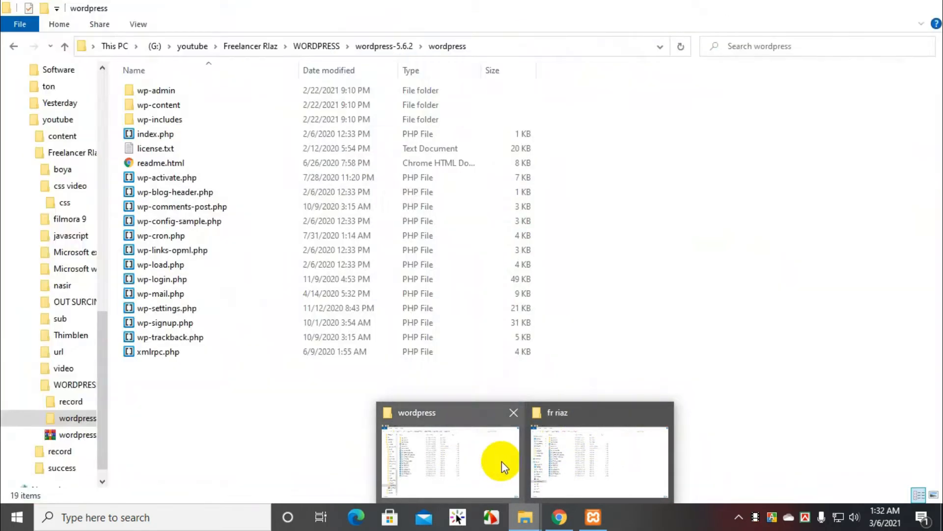
{"action": "left_click", "coordinate": [584, 457]}
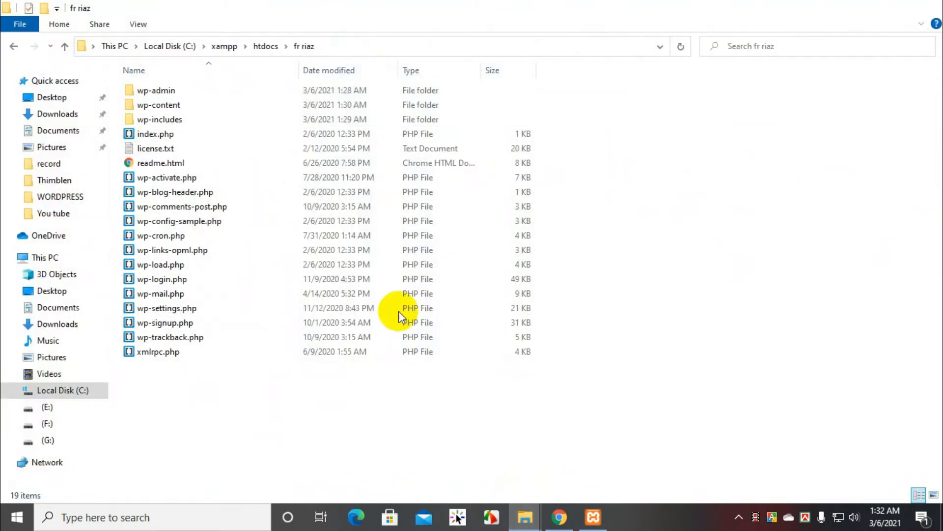
{"action": "left_click", "coordinate": [49, 391]}
{"action": "double_click", "coordinate": [199, 207]}
{"action": "scroll", "coordinate": [285, 220], "scroll_direction": "down", "scroll_amount": 7}
{"action": "scroll", "coordinate": [285, 220], "scroll_direction": "down", "scroll_amount": 1}
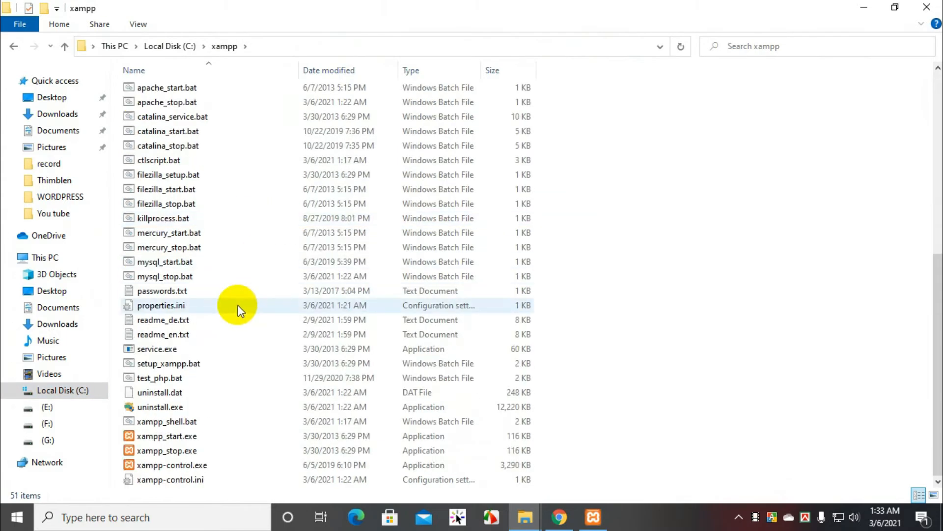
{"action": "double_click", "coordinate": [194, 467]}
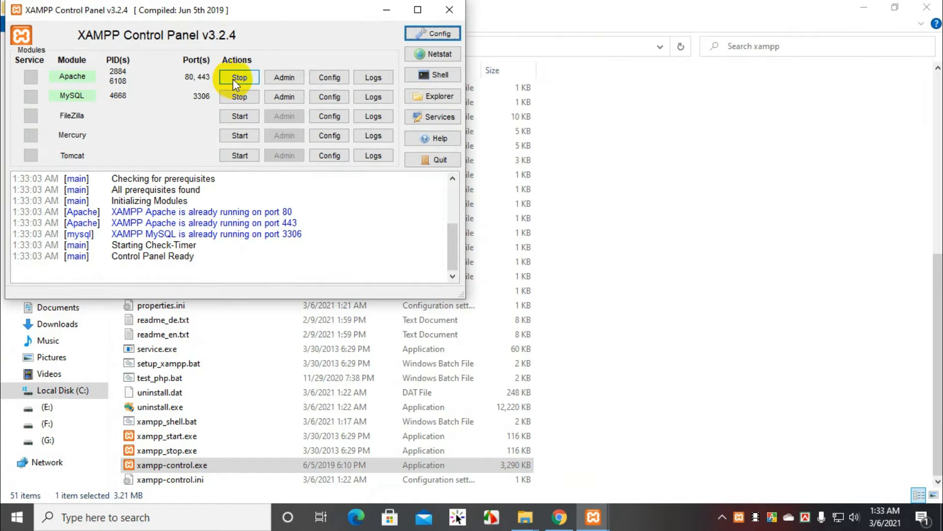
Step: Stop the Apache and MySQL modules and start both of them again
{"action": "left_click", "coordinate": [235, 79]}
{"action": "left_click", "coordinate": [240, 94]}
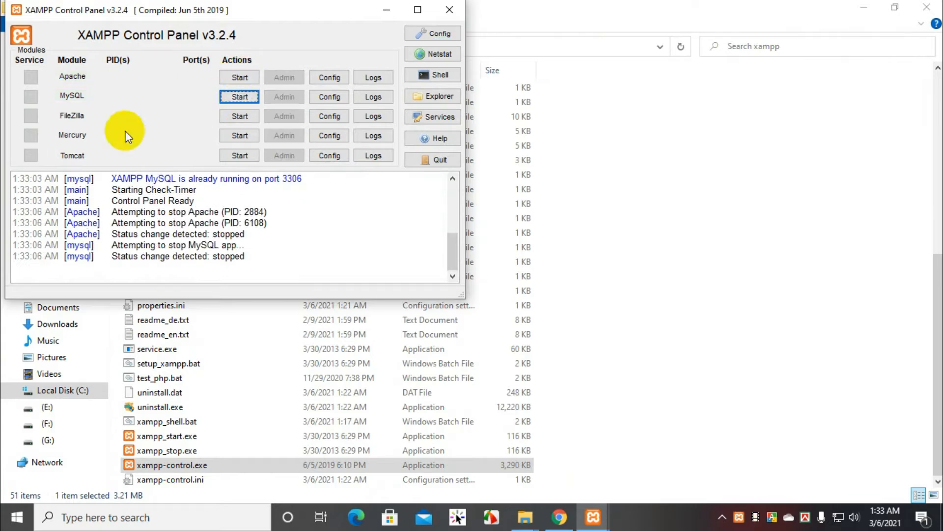
{"action": "left_click", "coordinate": [239, 79]}
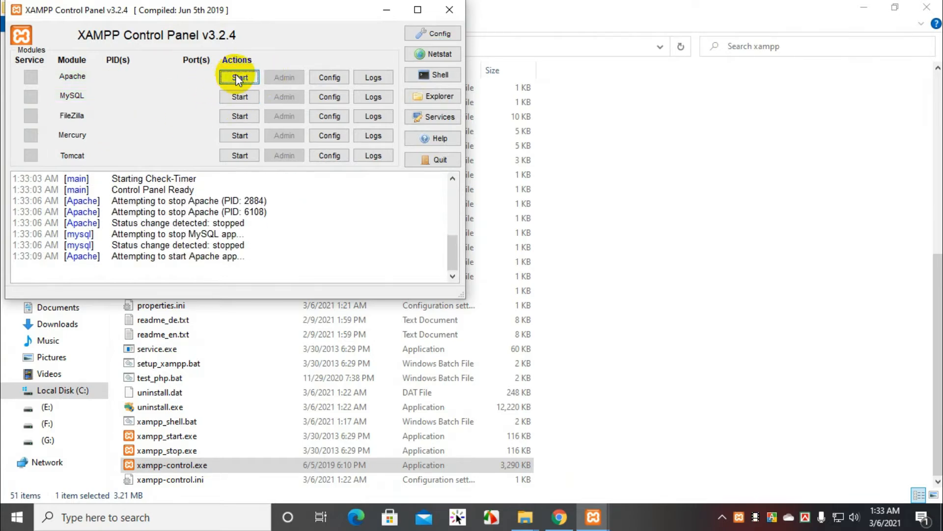
{"action": "left_click", "coordinate": [241, 96]}
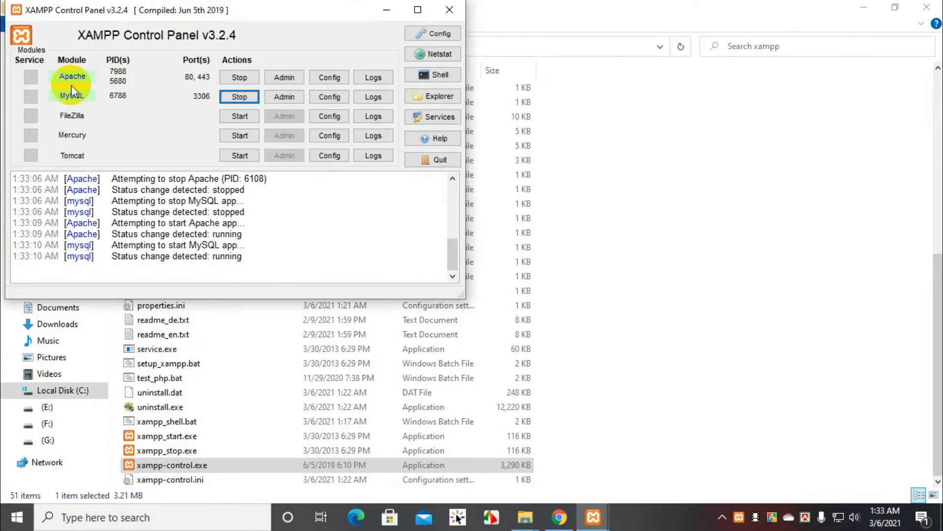
{"action": "left_click", "coordinate": [593, 517]}
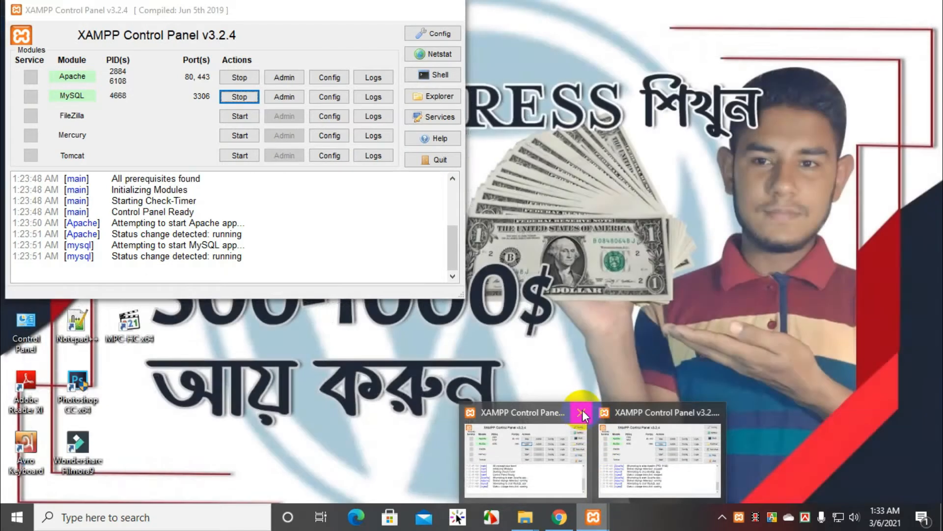
{"action": "left_click", "coordinate": [582, 410]}
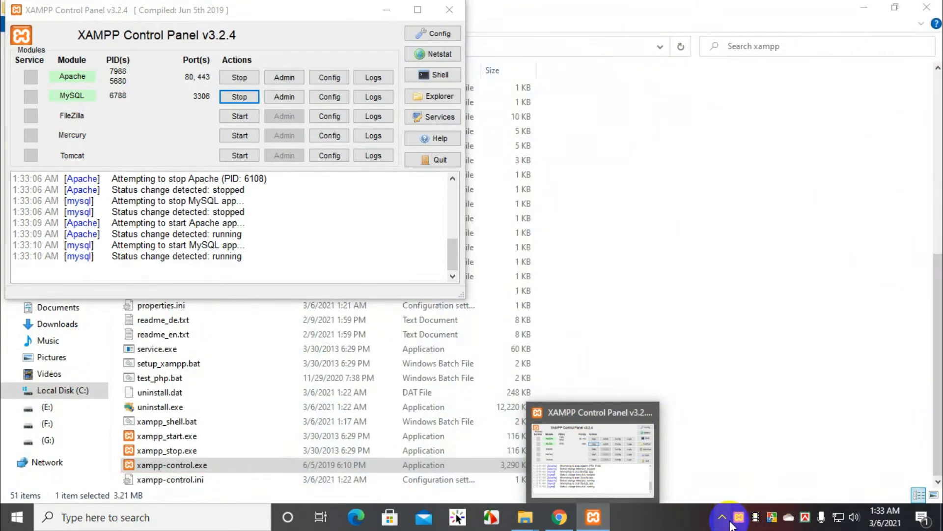
{"action": "left_click", "coordinate": [723, 518]}
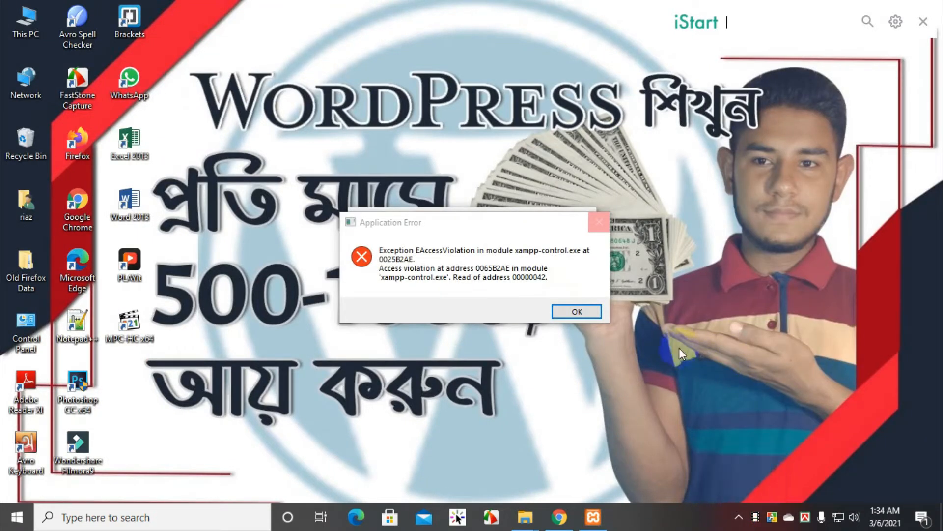
Step: Try to dismiss the xampp-control.exe application error and refresh the desktop
{"action": "left_click", "coordinate": [576, 312]}
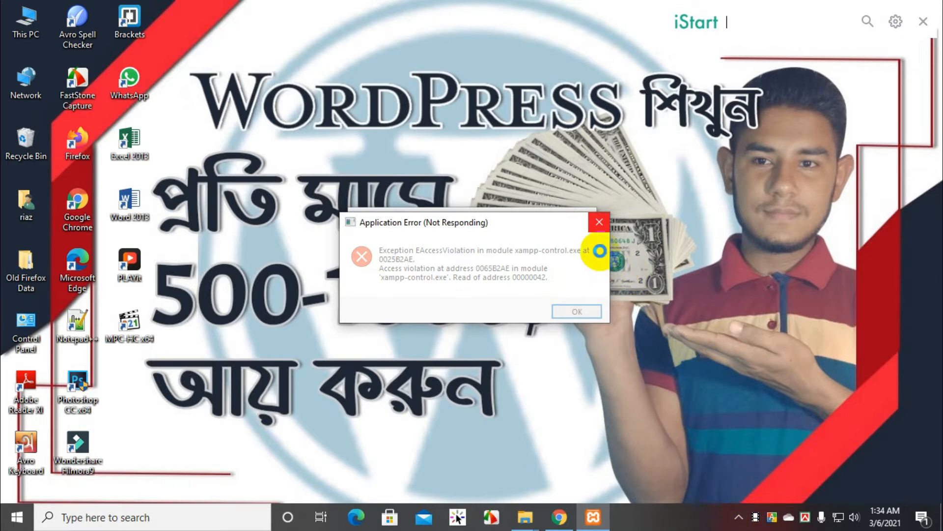
{"action": "right_click", "coordinate": [679, 167]}
{"action": "left_click", "coordinate": [710, 206]}
{"action": "right_click", "coordinate": [679, 168]}
{"action": "left_click", "coordinate": [709, 207]}
Step: Bring back a running XAMPP Control Panel and start its Apache and MySQL modules
{"action": "left_click", "coordinate": [740, 520]}
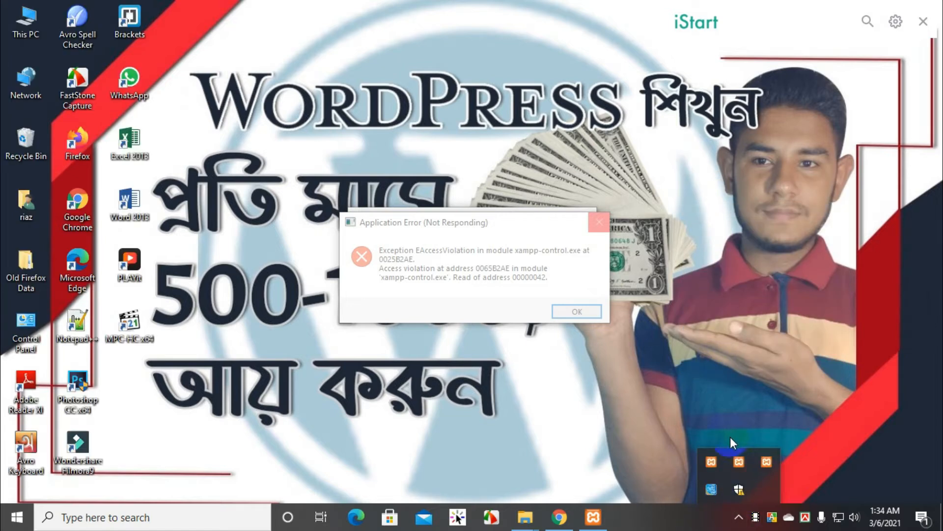
{"action": "left_click", "coordinate": [739, 464]}
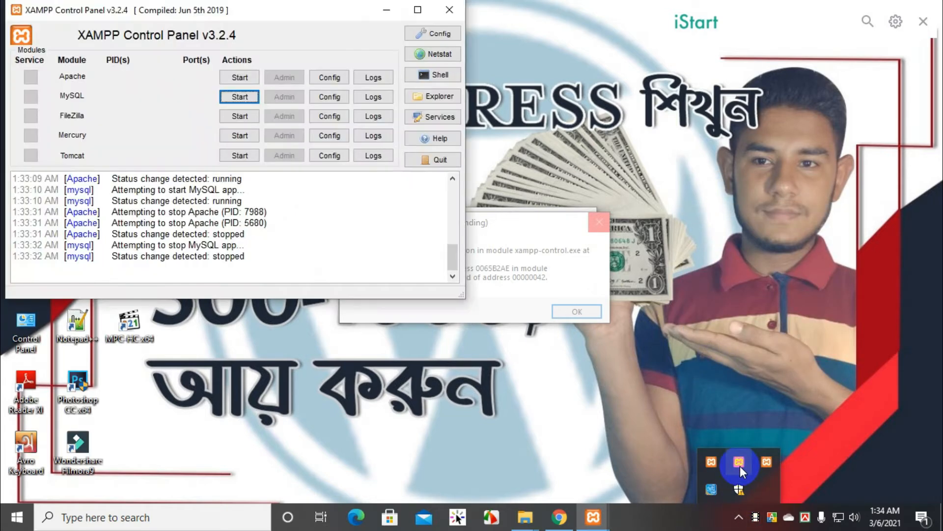
{"action": "left_click", "coordinate": [240, 77]}
{"action": "left_click", "coordinate": [240, 96]}
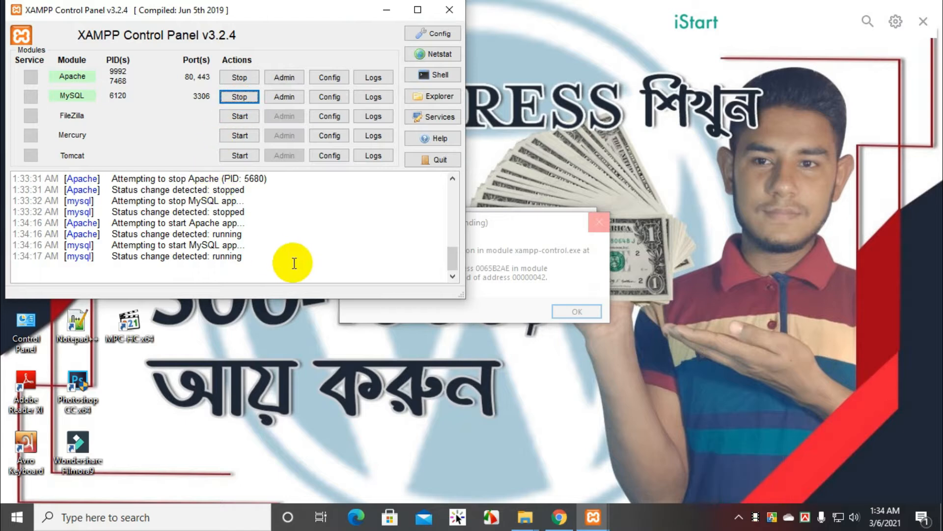
Step: Switch to Chrome and highlight the site folder's name in the WordPress setup page's address
{"action": "left_click", "coordinate": [559, 517]}
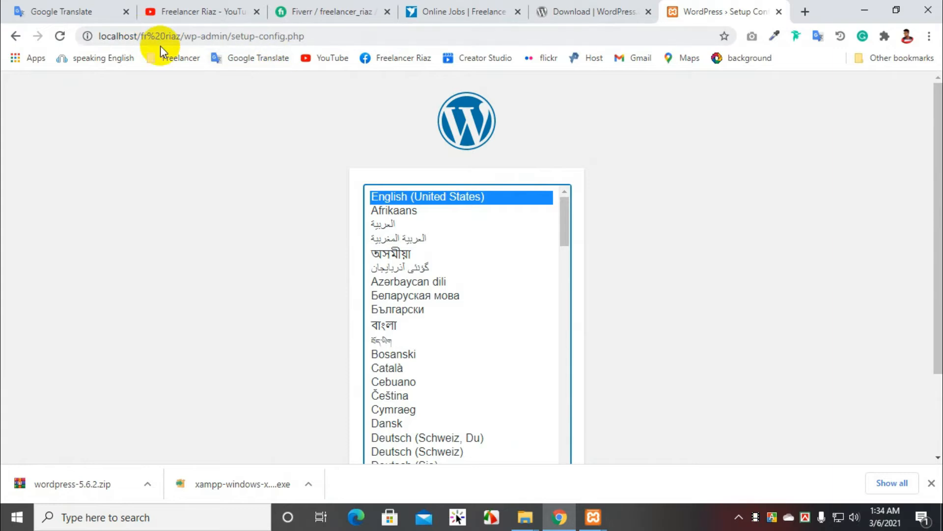
{"action": "left_click", "coordinate": [192, 38]}
{"action": "left_click_drag", "start_coordinate": [141, 36], "coordinate": [180, 44]}
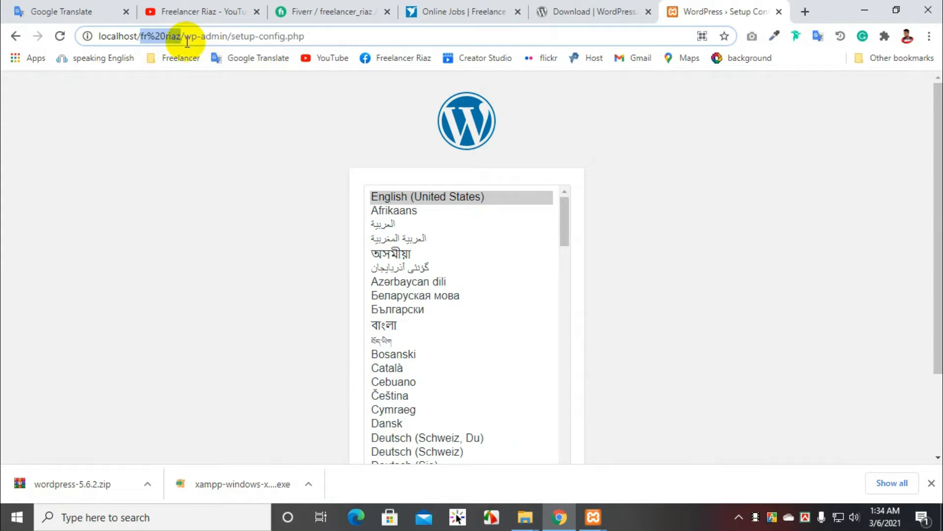
Step: In File Explorer, open xampp's htdocs folder and inspect the site folder's name by making it editable
{"action": "left_click", "coordinate": [525, 516]}
{"action": "left_click", "coordinate": [437, 459]}
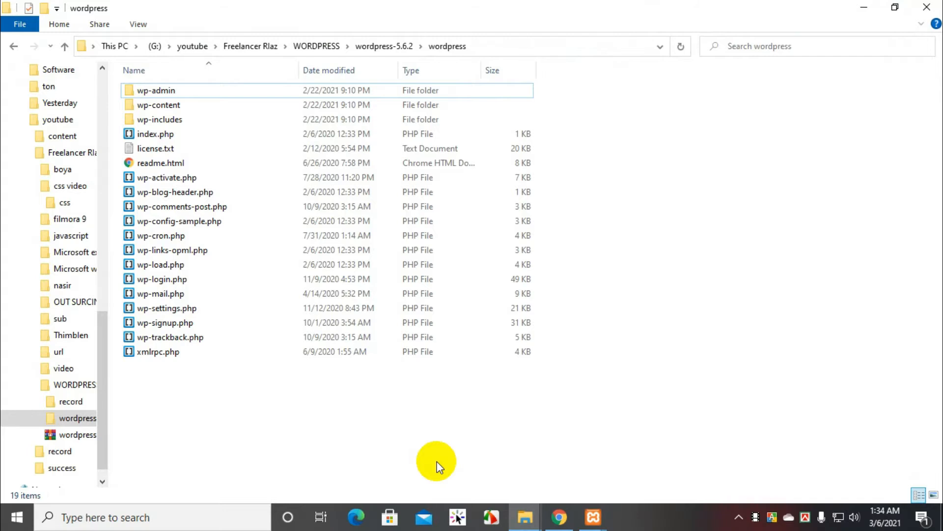
{"action": "left_click", "coordinate": [526, 516]}
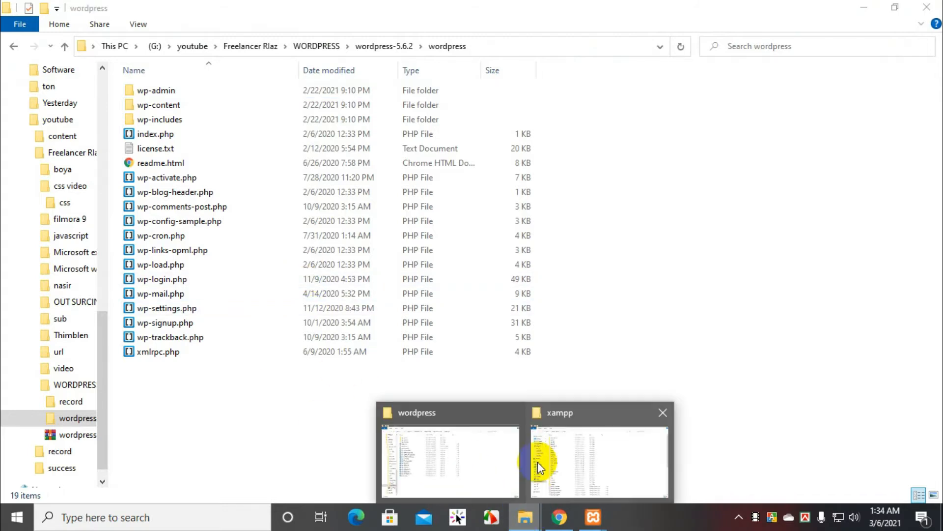
{"action": "left_click", "coordinate": [551, 447]}
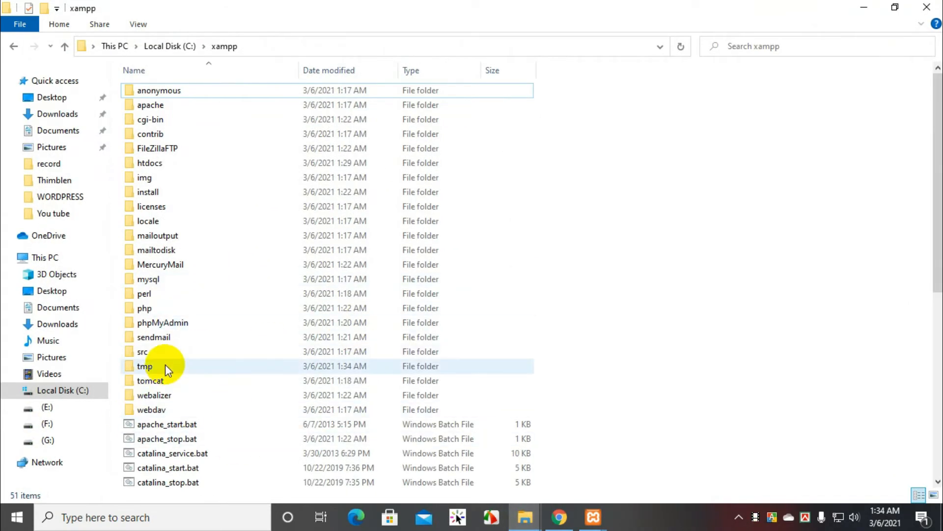
{"action": "double_click", "coordinate": [150, 163]}
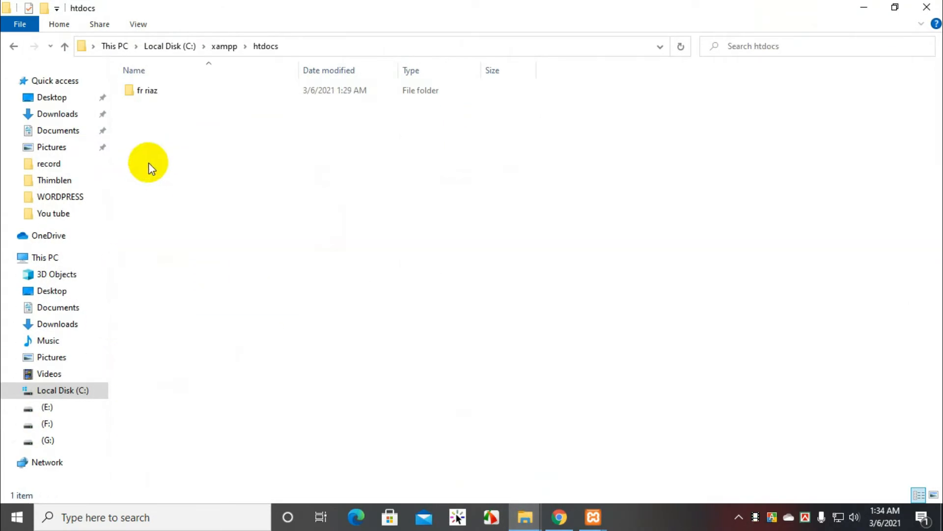
{"action": "right_click", "coordinate": [157, 91]}
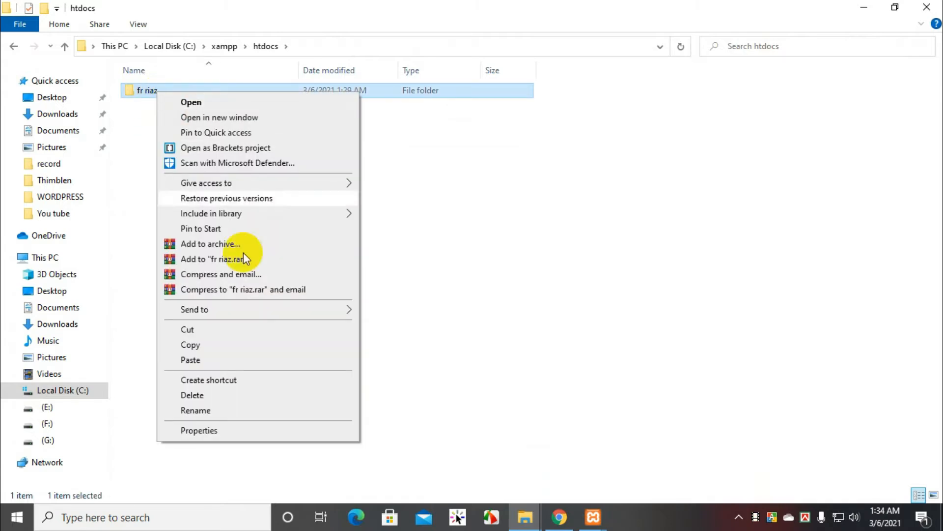
{"action": "left_click", "coordinate": [195, 411]}
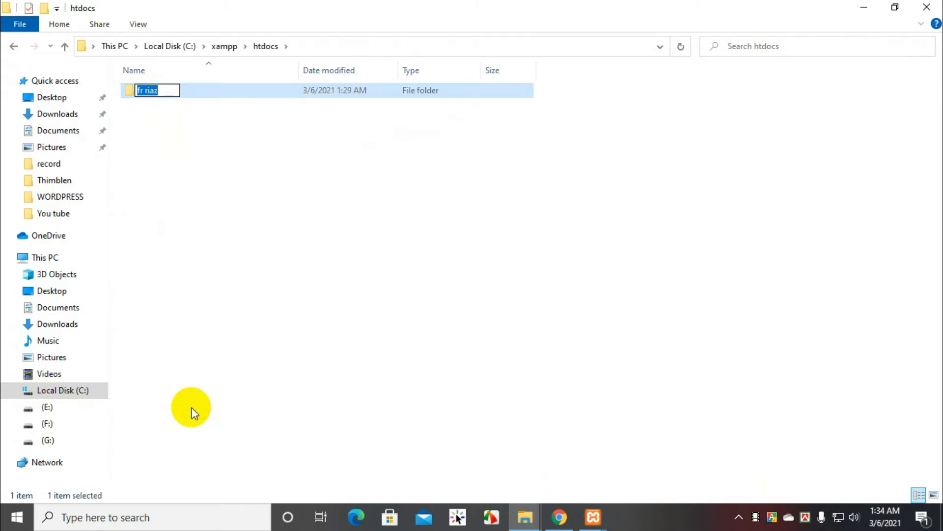
Step: Switch to Chrome and load the local WordPress site at localhost/fr riaz
{"action": "left_click", "coordinate": [559, 517]}
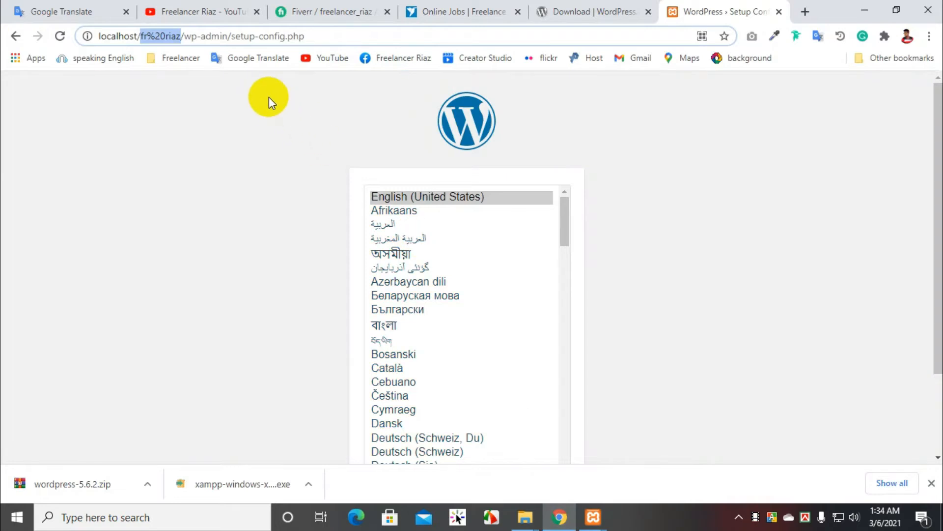
{"action": "left_click", "coordinate": [344, 36]}
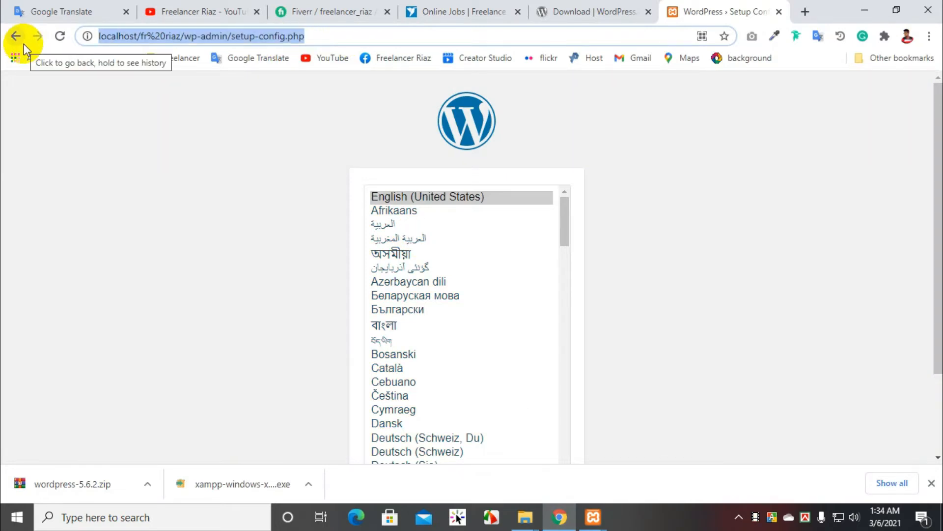
{"action": "type", "text": "localhost/"}
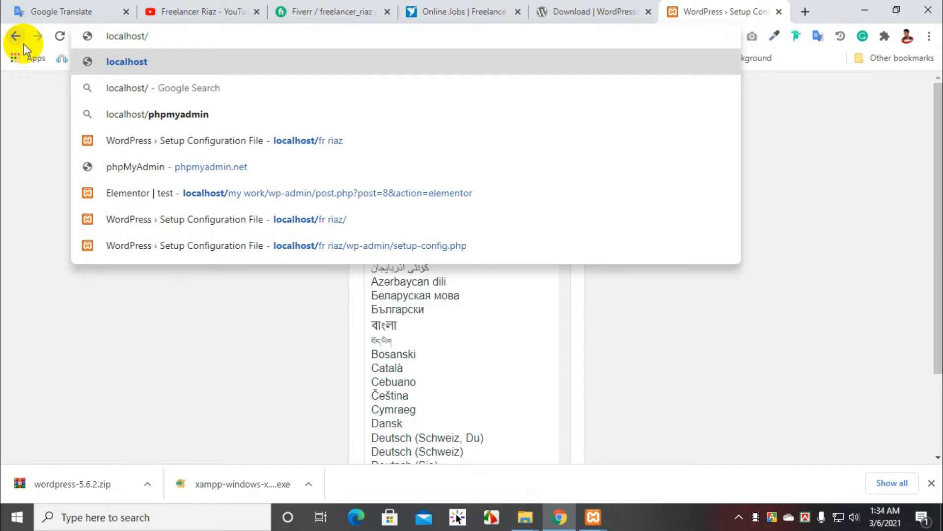
{"action": "type", "text": "fr riaz"}
{"action": "key", "text": "Return"}
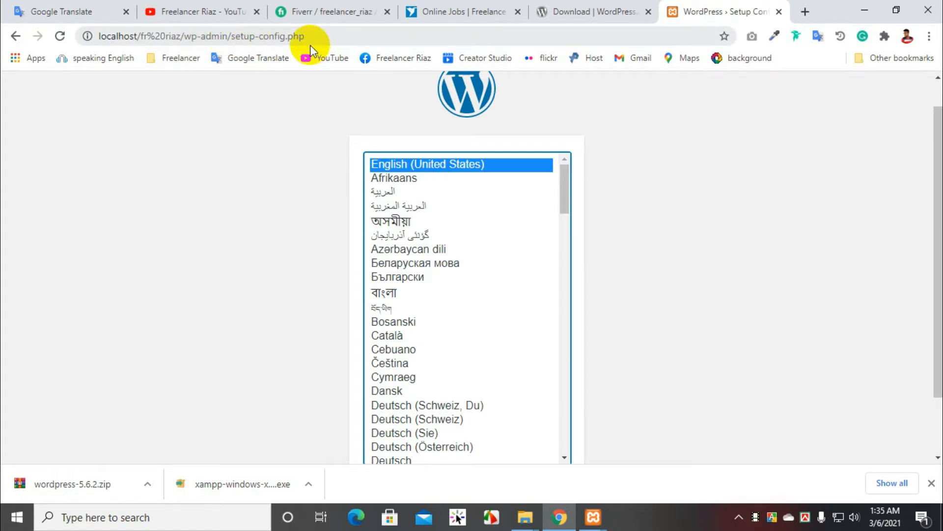
Step: Keep English (United States) as the WordPress installation language and continue to the database information page
{"action": "scroll", "coordinate": [442, 197], "scroll_direction": "down", "scroll_amount": 6}
{"action": "scroll", "coordinate": [644, 218], "scroll_direction": "down", "scroll_amount": 2}
{"action": "scroll", "coordinate": [660, 219], "scroll_direction": "up", "scroll_amount": 2}
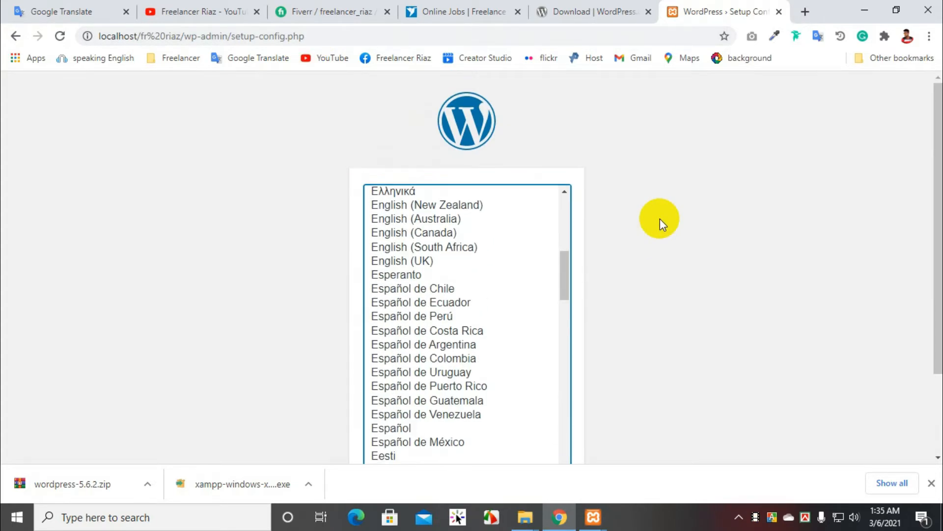
{"action": "scroll", "coordinate": [505, 280], "scroll_direction": "up", "scroll_amount": 6}
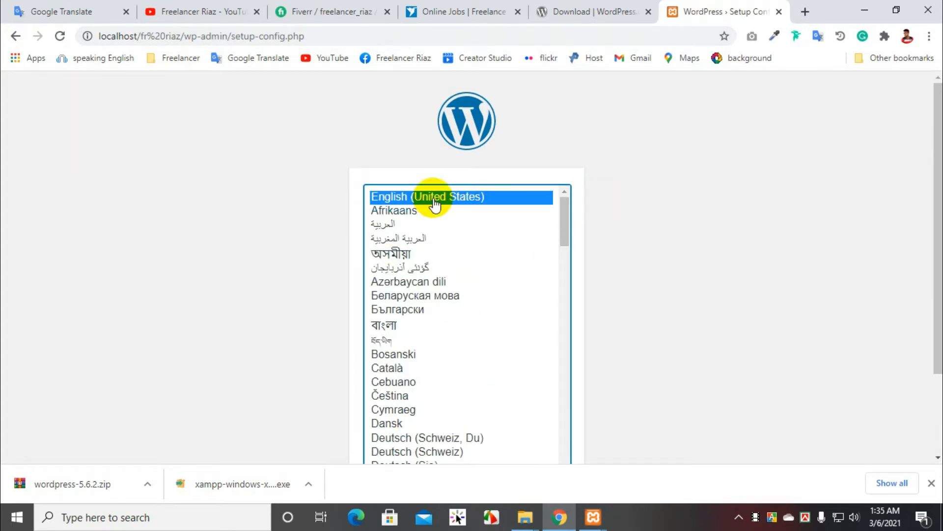
{"action": "scroll", "coordinate": [576, 179], "scroll_direction": "down", "scroll_amount": 2}
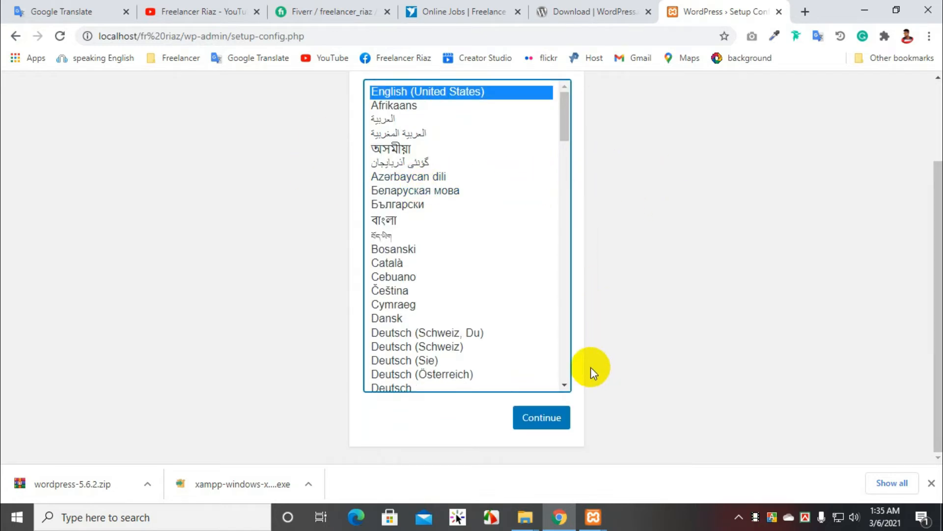
{"action": "left_click", "coordinate": [541, 416]}
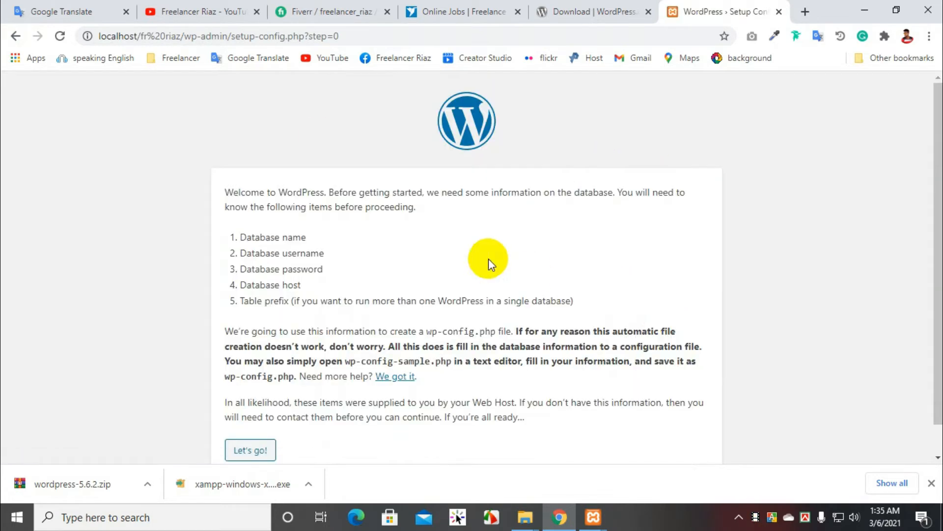
Step: Examine the WordPress welcome page's list of required database details, including the meaning of the word database
{"action": "scroll", "coordinate": [495, 217], "scroll_direction": "down", "scroll_amount": 1}
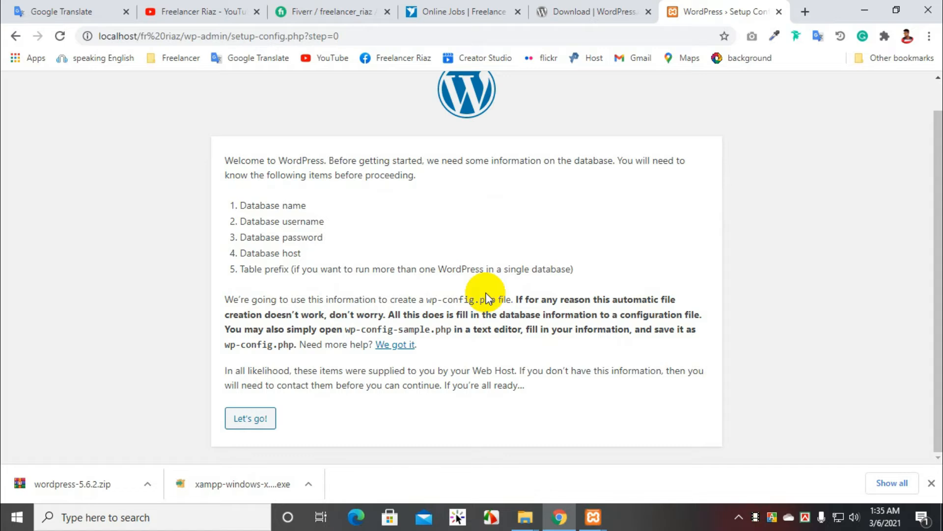
{"action": "left_click_drag", "start_coordinate": [223, 158], "coordinate": [558, 392]}
{"action": "left_click", "coordinate": [563, 415]}
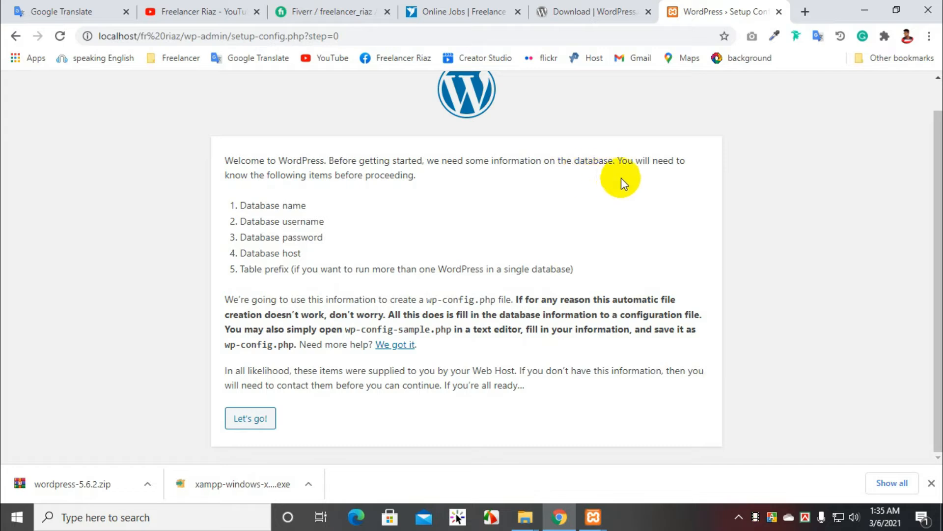
{"action": "double_click", "coordinate": [584, 161]}
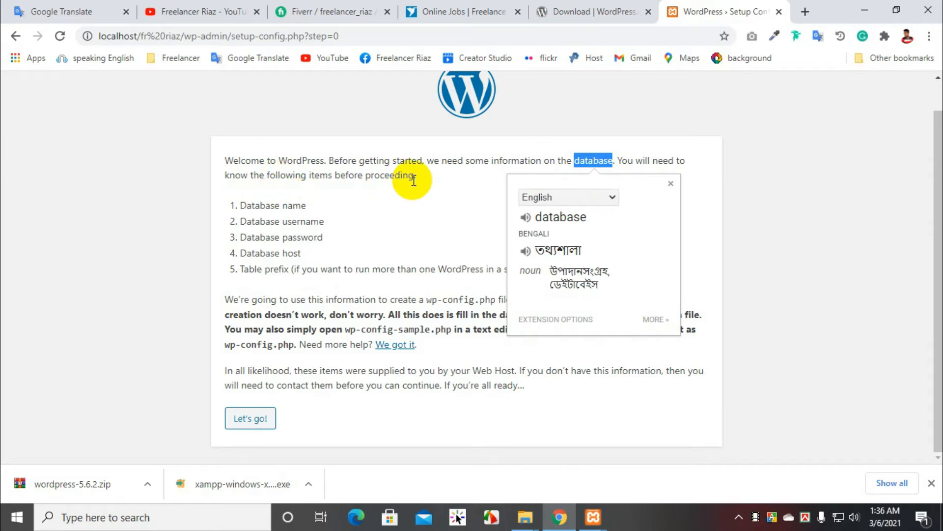
{"action": "left_click", "coordinate": [410, 198]}
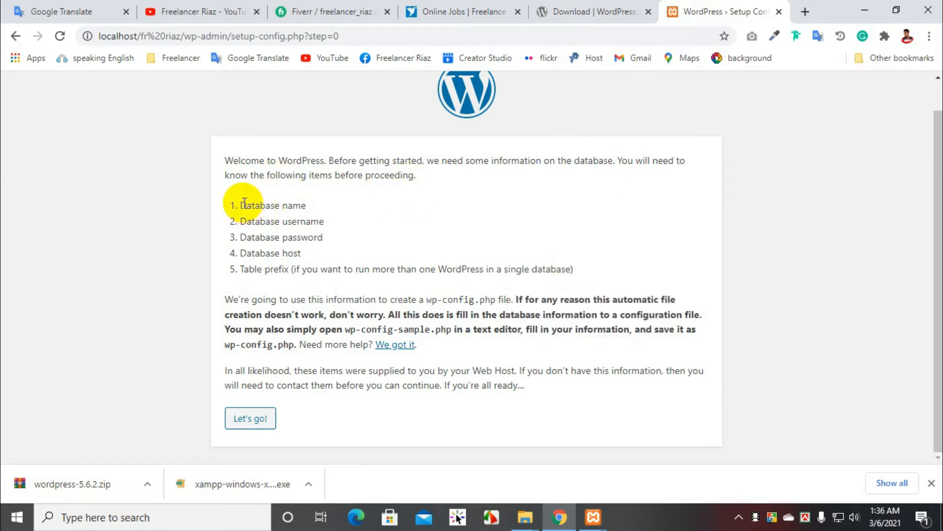
{"action": "left_click_drag", "start_coordinate": [241, 205], "coordinate": [343, 209]}
{"action": "left_click", "coordinate": [269, 220]}
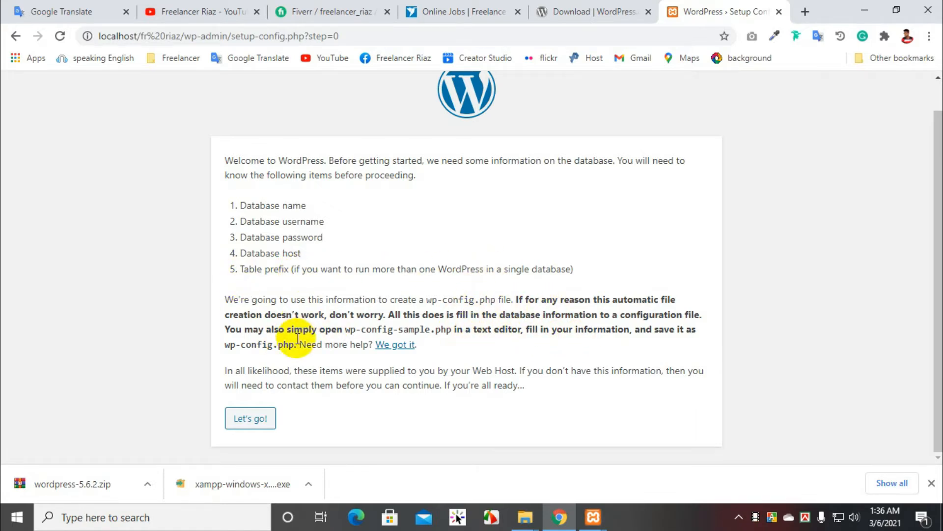
Step: Finish reading the WordPress welcome page's configuration notes and continue to the database connection details form
{"action": "left_click_drag", "start_coordinate": [530, 385], "coordinate": [540, 287]}
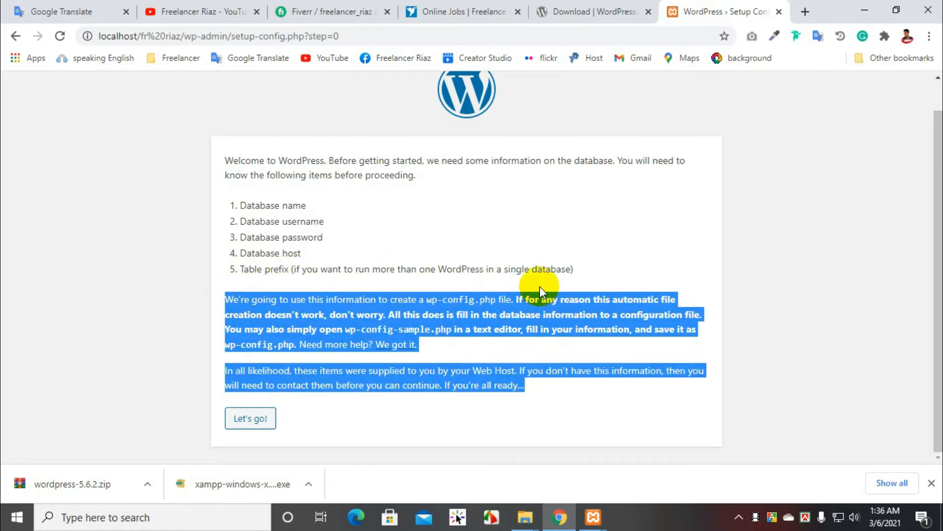
{"action": "left_click", "coordinate": [539, 287]}
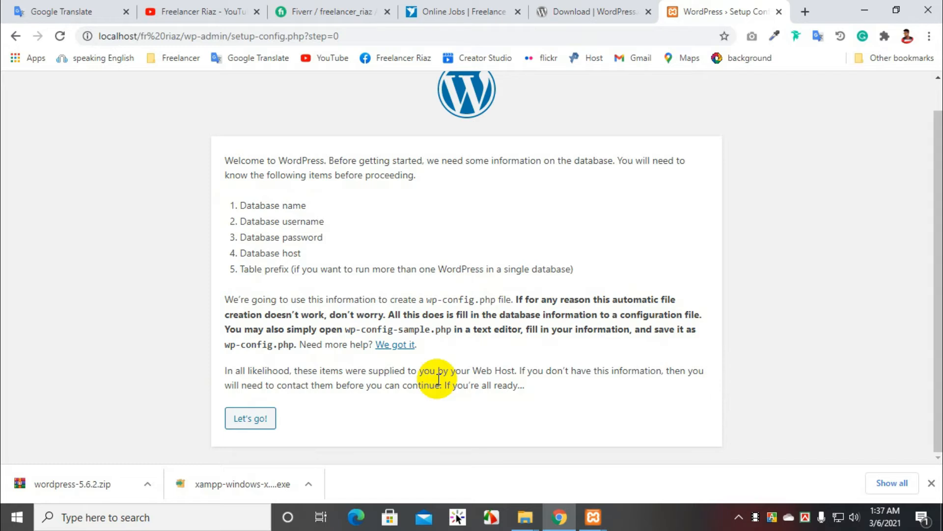
{"action": "left_click", "coordinate": [250, 429]}
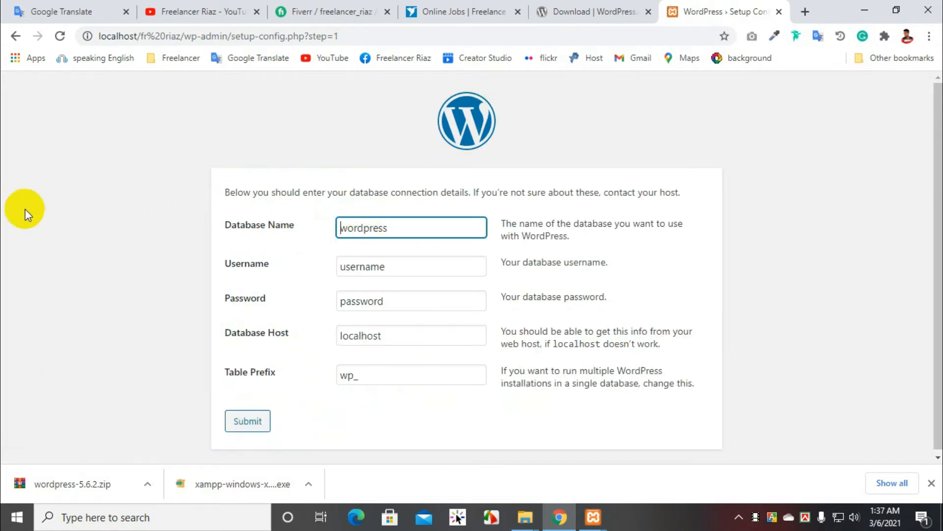
{"action": "left_click", "coordinate": [393, 225]}
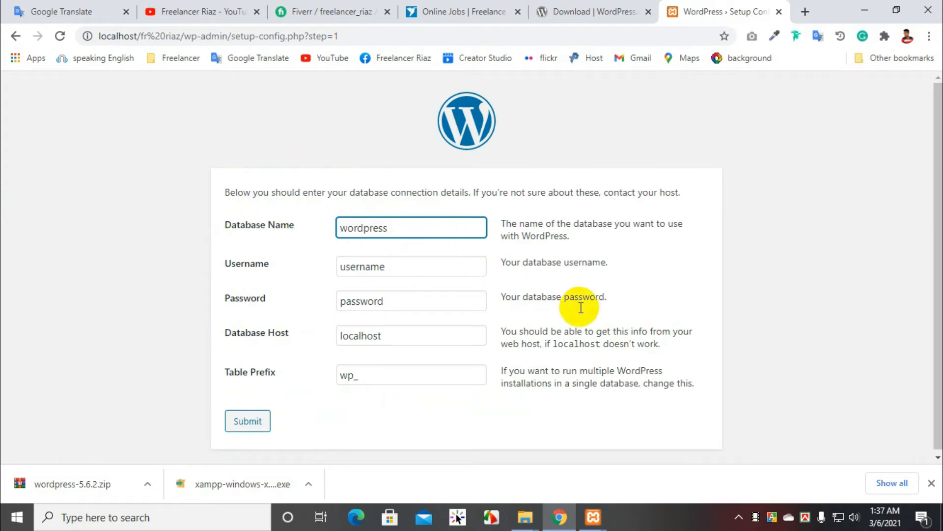
Step: Switch to the XAMPP Control Panel and open the MySQL administration page, phpMyAdmin
{"action": "mouse_move", "coordinate": [595, 521]}
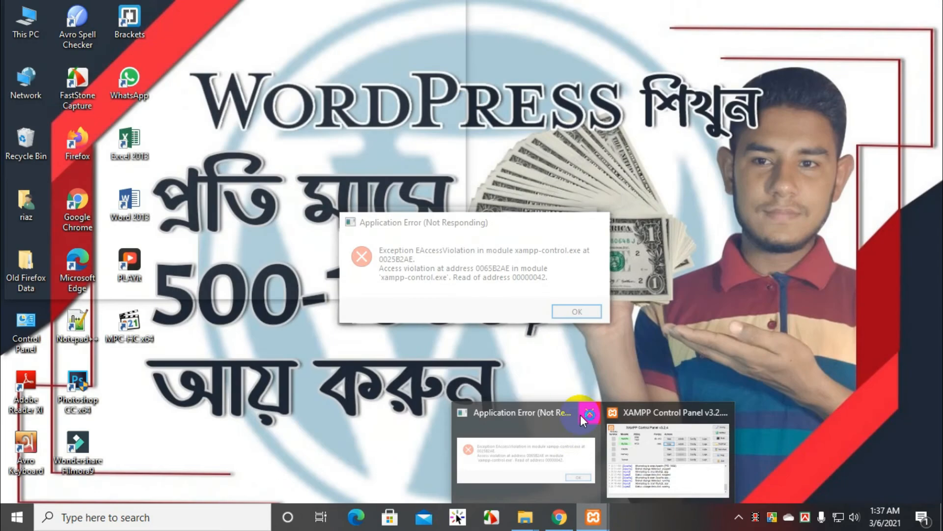
{"action": "left_click", "coordinate": [581, 415]}
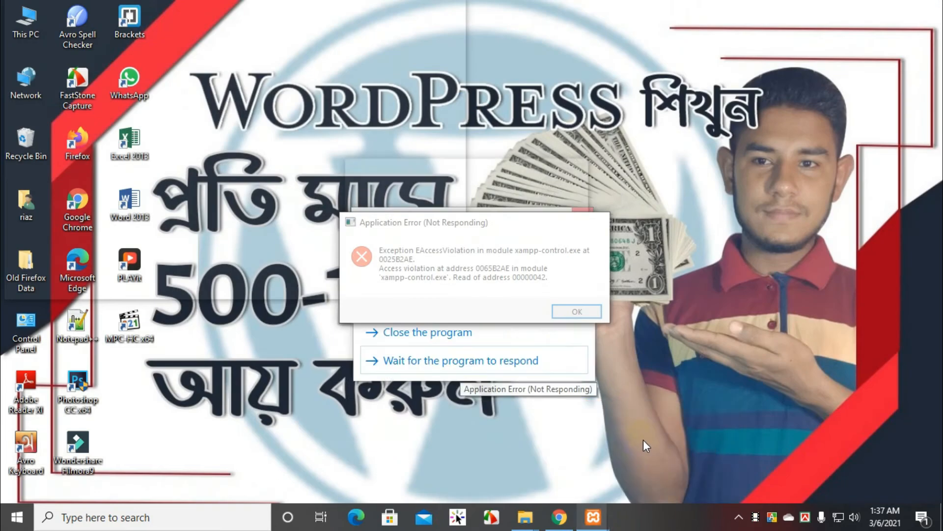
{"action": "left_click", "coordinate": [584, 255]}
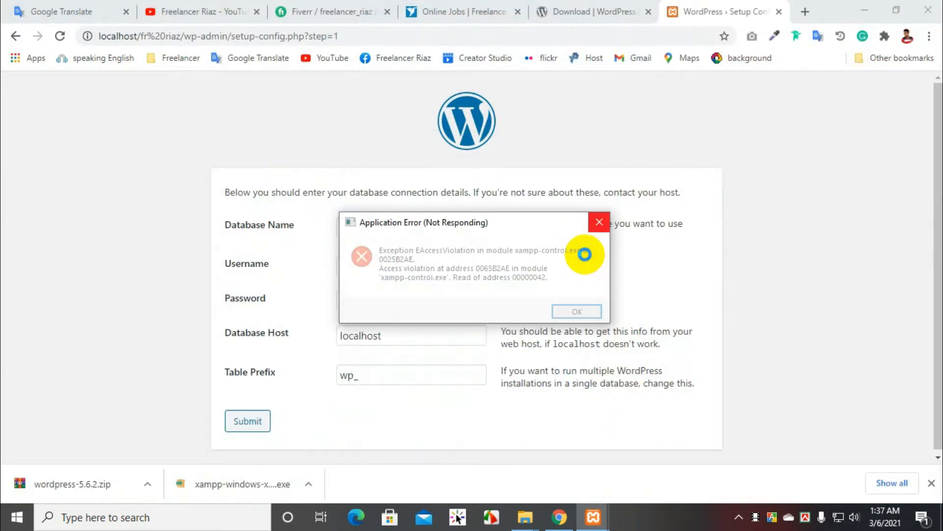
{"action": "mouse_move", "coordinate": [600, 515]}
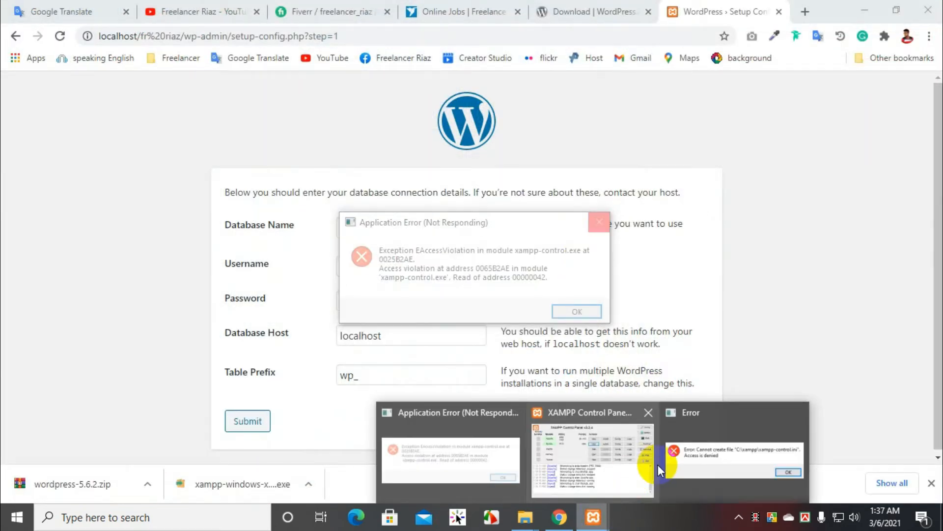
{"action": "left_click", "coordinate": [614, 473]}
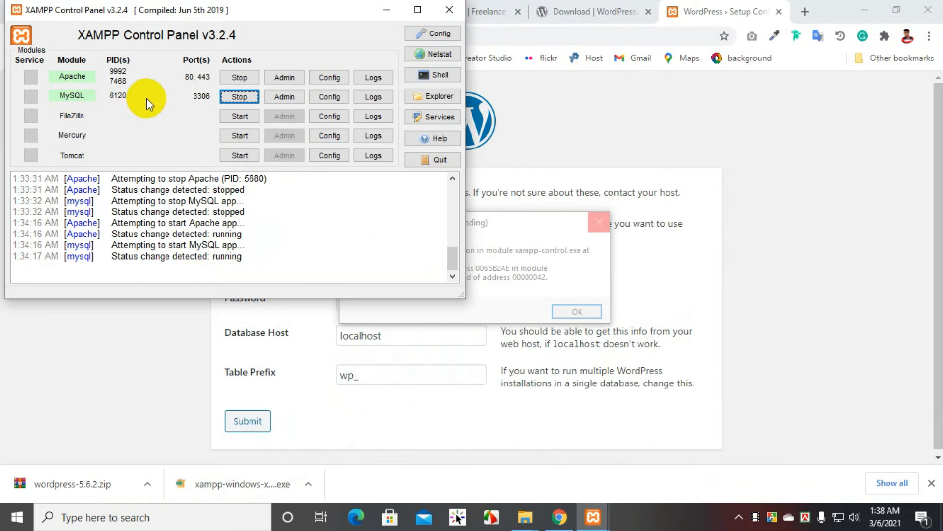
{"action": "left_click", "coordinate": [294, 98]}
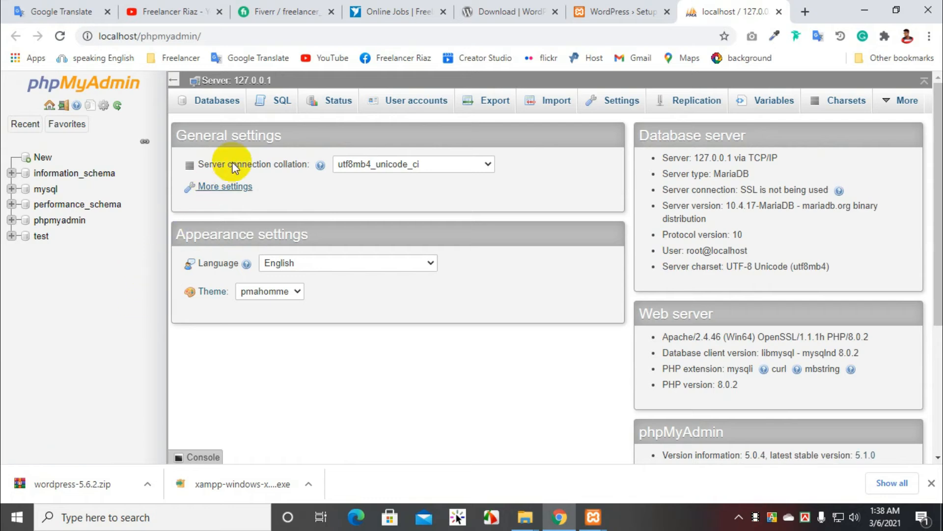
Step: Load localhost/phpmyadmin in a new browser tab, compare it with the already open phpMyAdmin page, and close the duplicate tab
{"action": "left_click", "coordinate": [804, 11]}
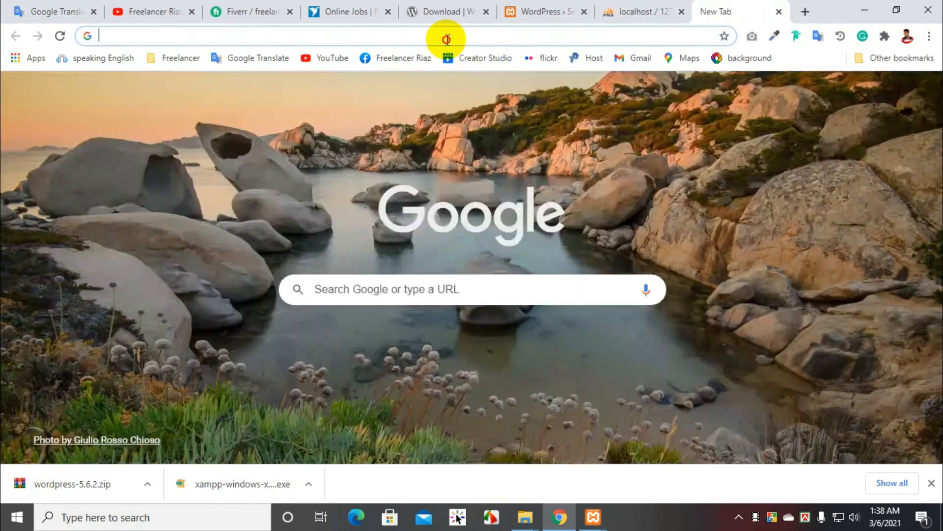
{"action": "left_click", "coordinate": [447, 37]}
{"action": "type", "text": "lo"}
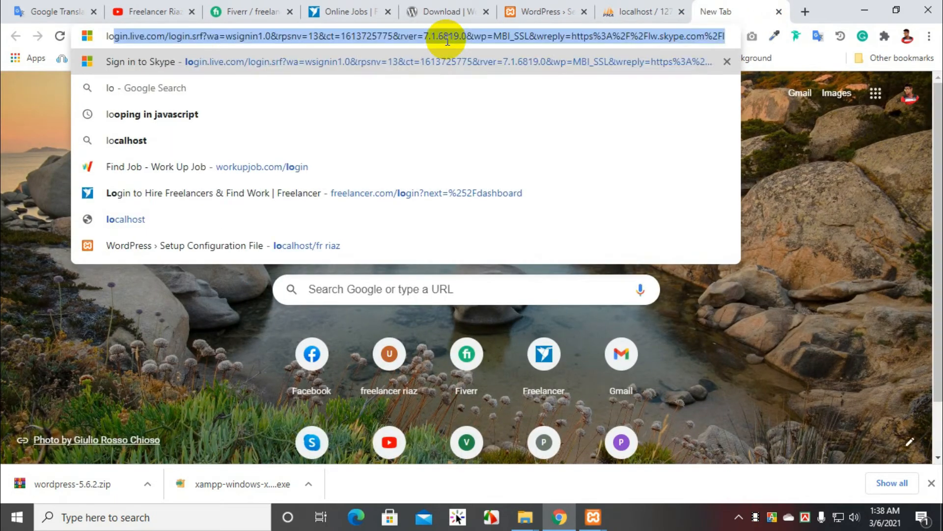
{"action": "type", "text": "calhost"}
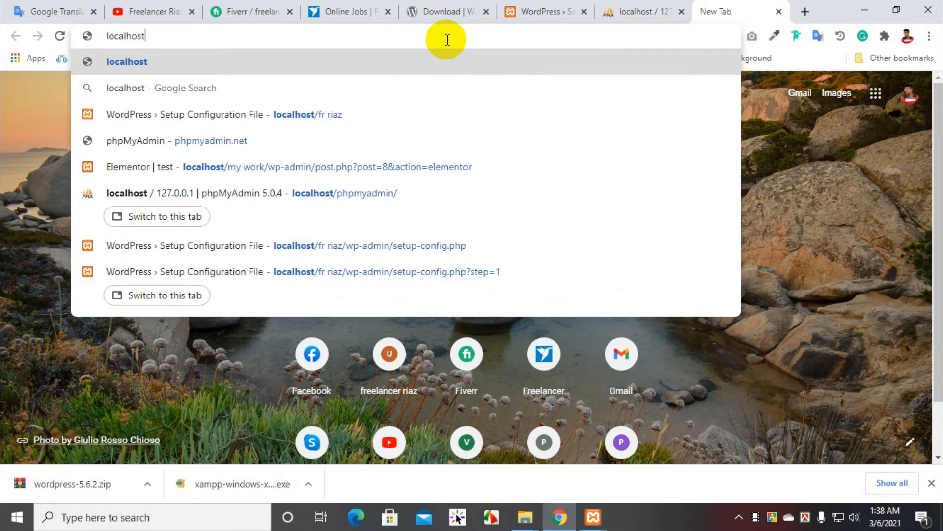
{"action": "type", "text": "/p"}
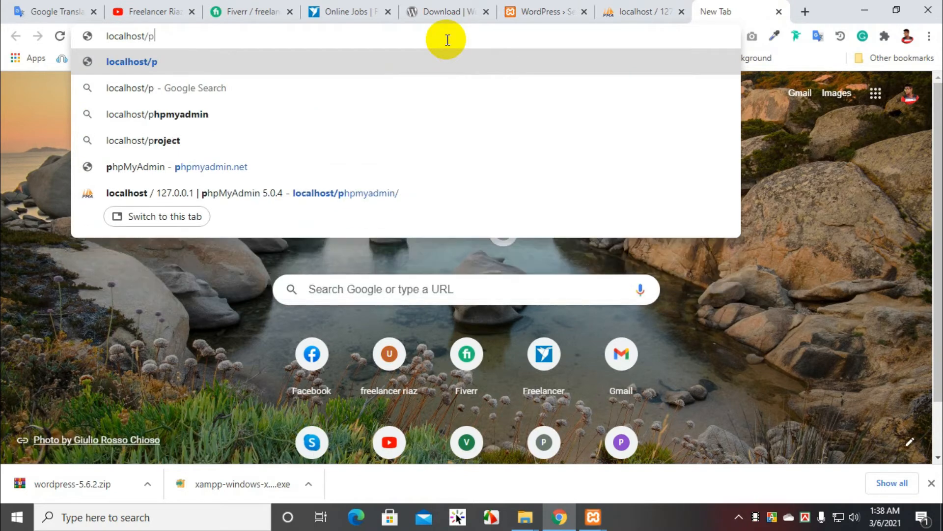
{"action": "type", "text": "hpmyadmin"}
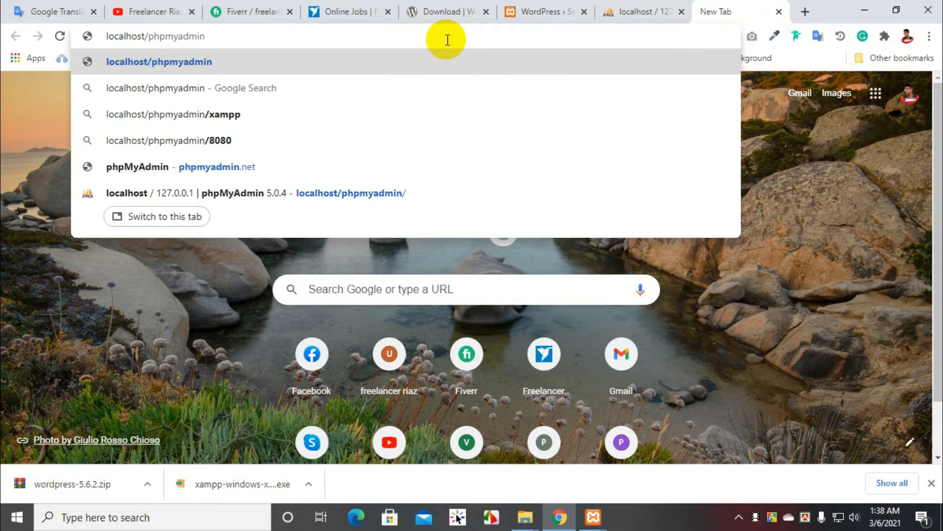
{"action": "key", "text": "Return"}
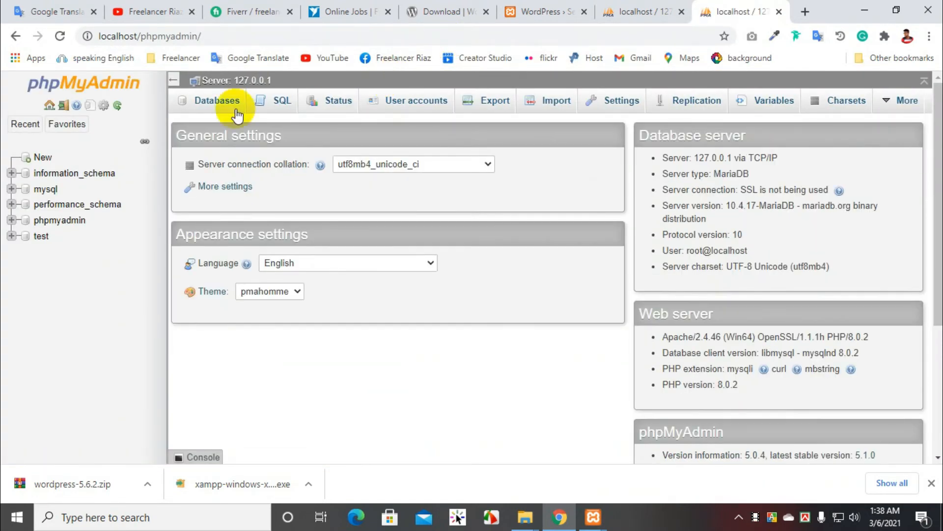
{"action": "left_click", "coordinate": [631, 10]}
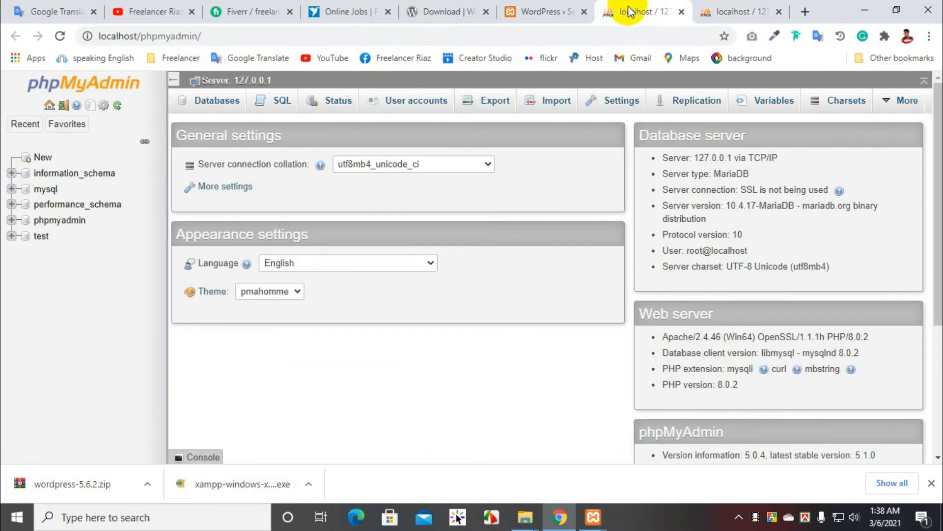
{"action": "left_click", "coordinate": [778, 11]}
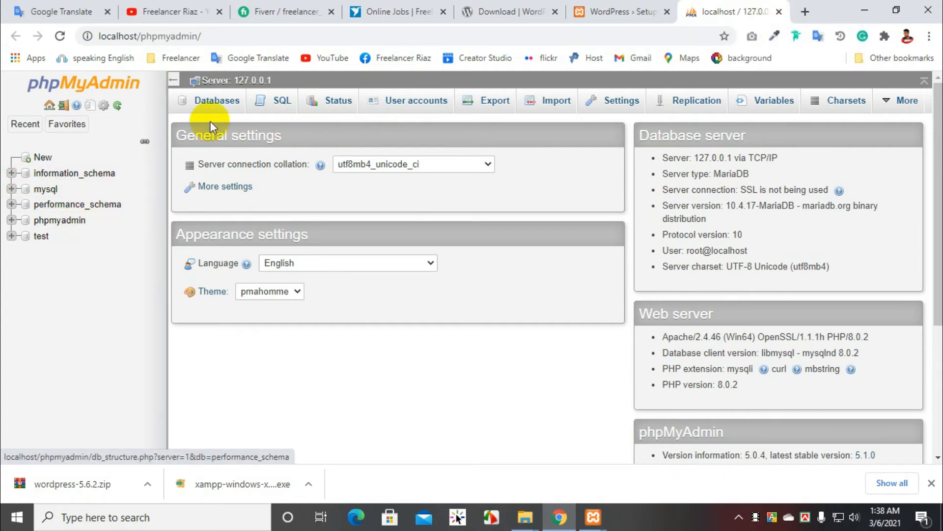
Step: Create a phpMyAdmin database named frRiaz with the collation selection set to the blank Collation option
{"action": "left_click", "coordinate": [218, 104]}
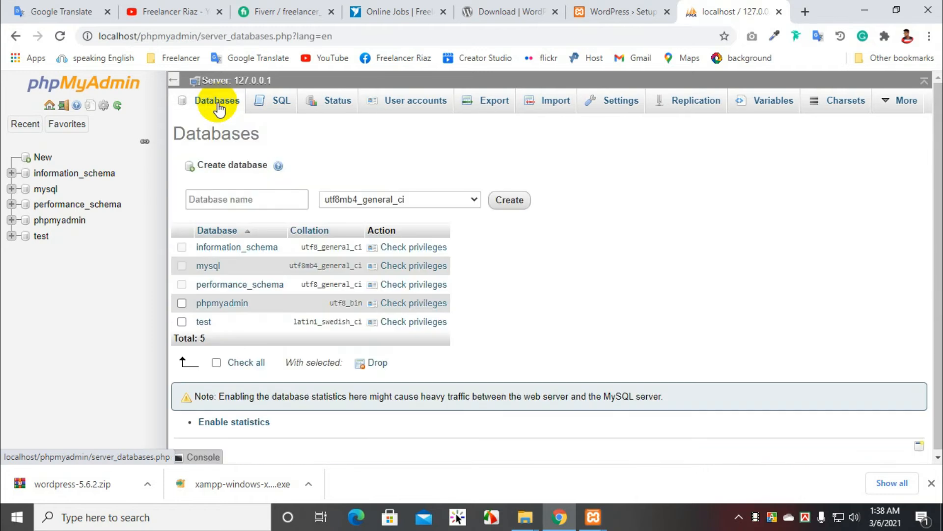
{"action": "left_click", "coordinate": [237, 199]}
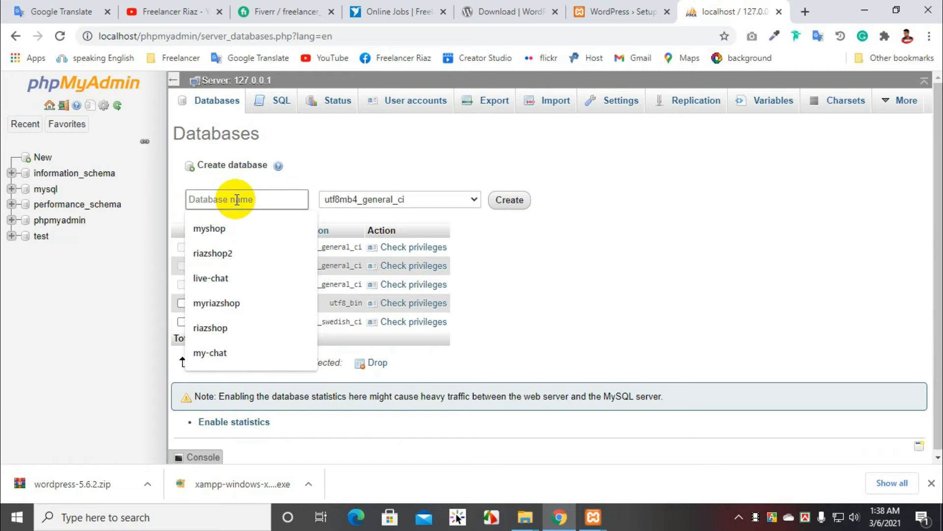
{"action": "type", "text": "fr"}
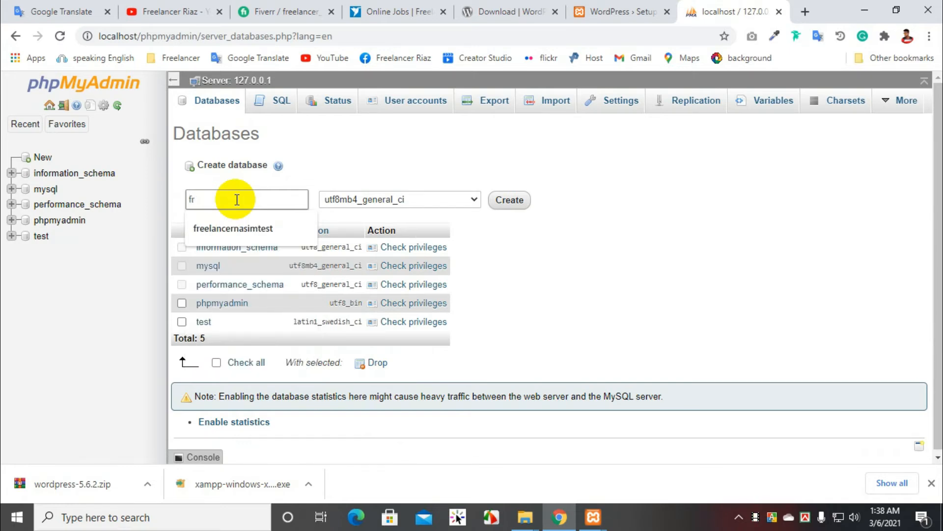
{"action": "type", "text": "Riaz"}
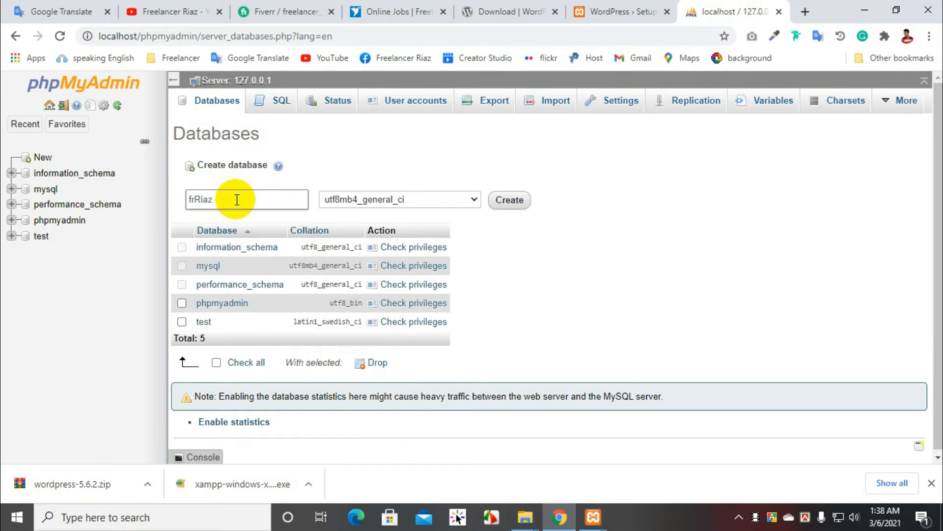
{"action": "left_click", "coordinate": [475, 199]}
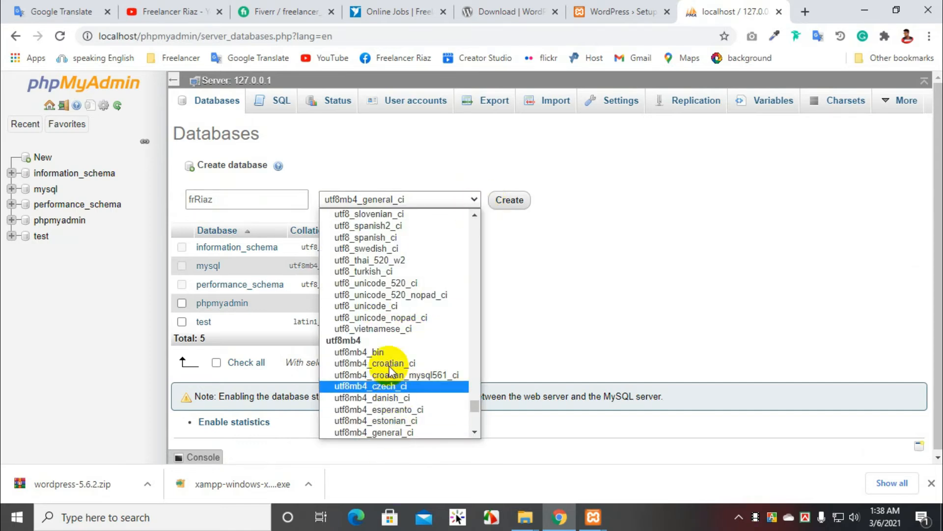
{"action": "scroll", "coordinate": [389, 356], "scroll_direction": "up", "scroll_amount": 10}
{"action": "scroll", "coordinate": [391, 370], "scroll_direction": "up", "scroll_amount": 10}
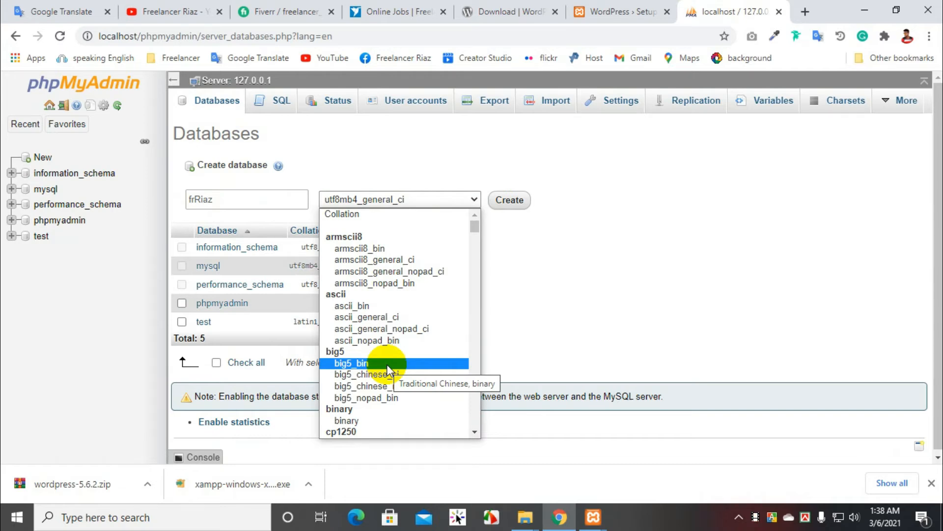
{"action": "left_click", "coordinate": [349, 216]}
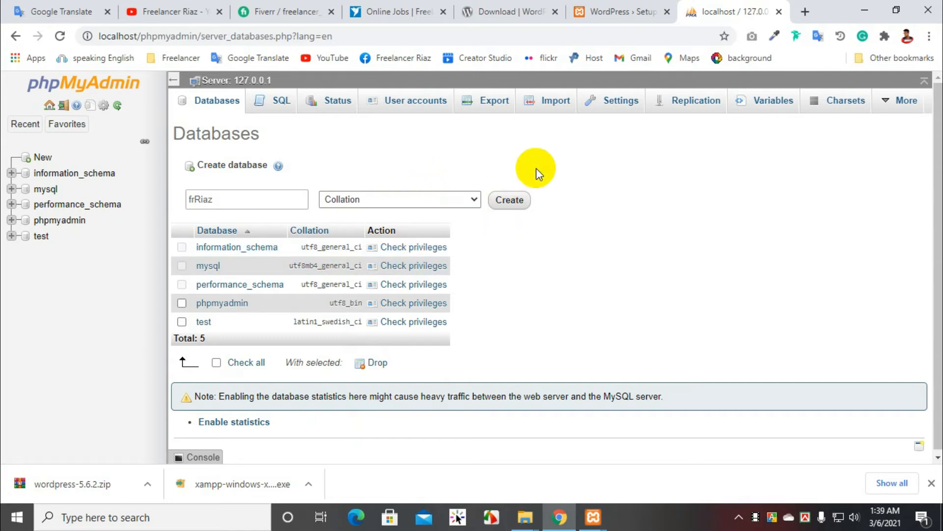
{"action": "left_click", "coordinate": [509, 199]}
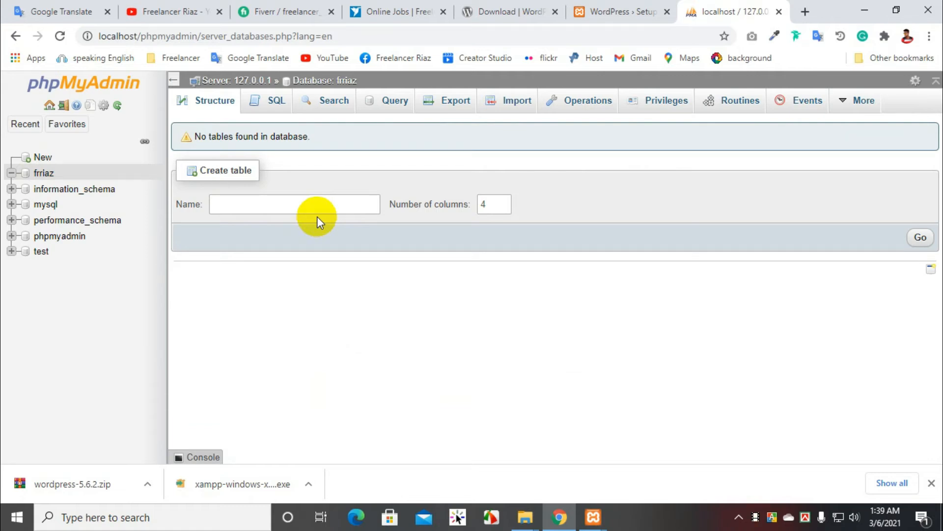
Step: Open the privileges of the frriaz database and start adding a new user account for it
{"action": "left_click", "coordinate": [44, 174]}
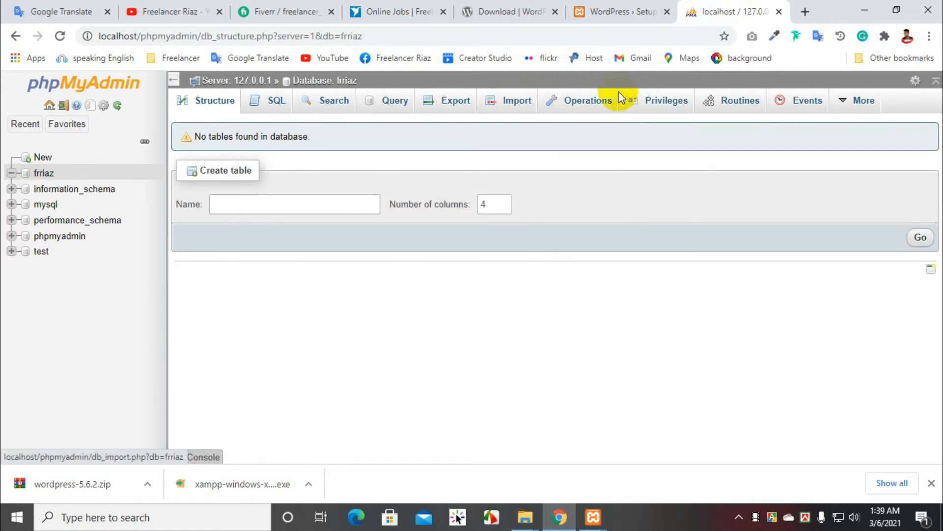
{"action": "left_click", "coordinate": [667, 112]}
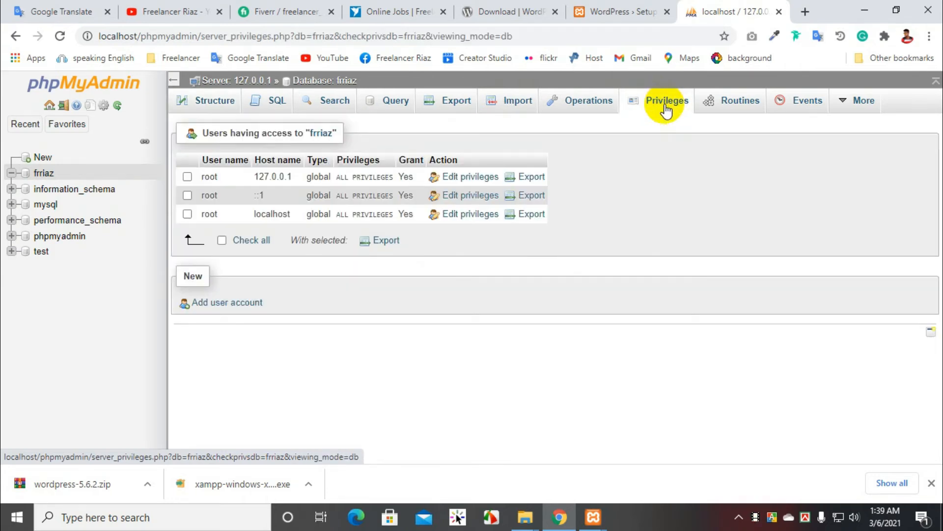
{"action": "left_click", "coordinate": [236, 303]}
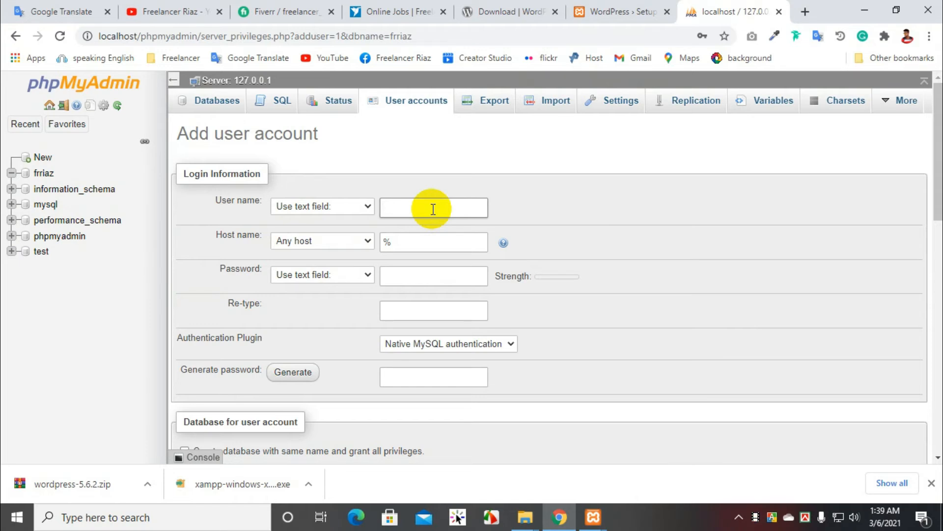
Step: Set the new account's user name to frriaz and its host name to Local
{"action": "type", "text": "riaz"}
{"action": "left_click", "coordinate": [343, 240]}
{"action": "left_click", "coordinate": [306, 265]}
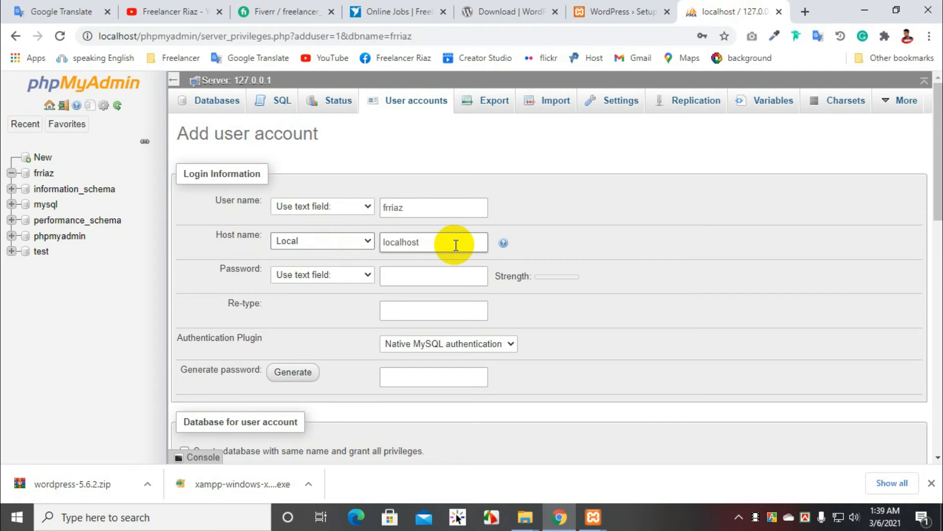
Step: Generate a password for the new user account and select the generated password text
{"action": "left_click", "coordinate": [411, 275]}
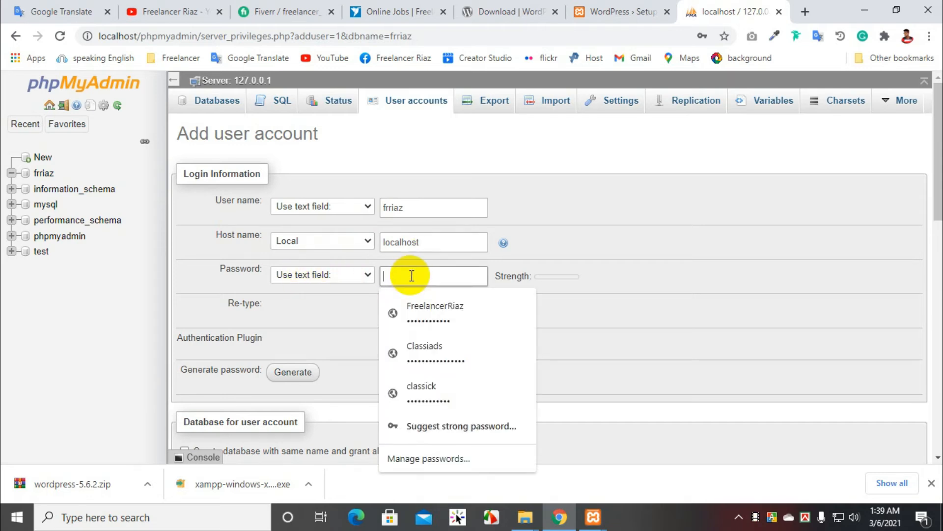
{"action": "left_click", "coordinate": [348, 309]}
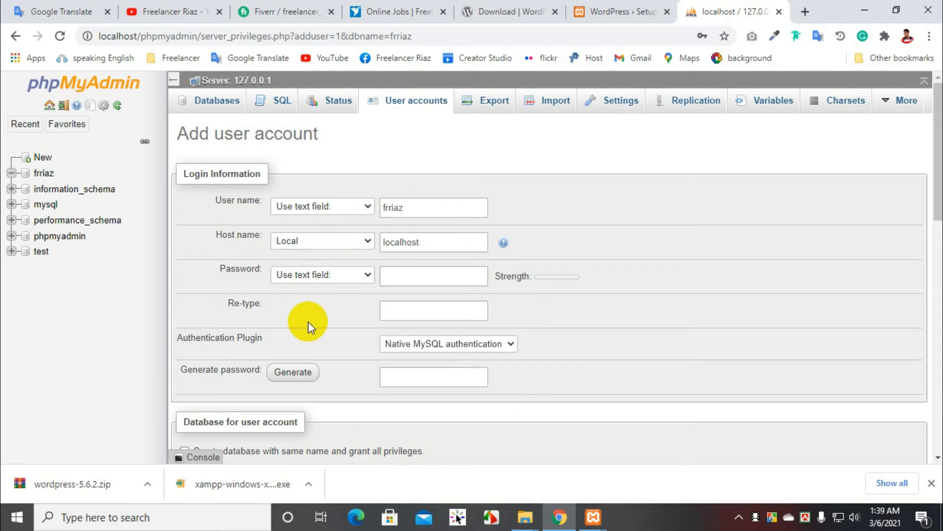
{"action": "left_click", "coordinate": [305, 377]}
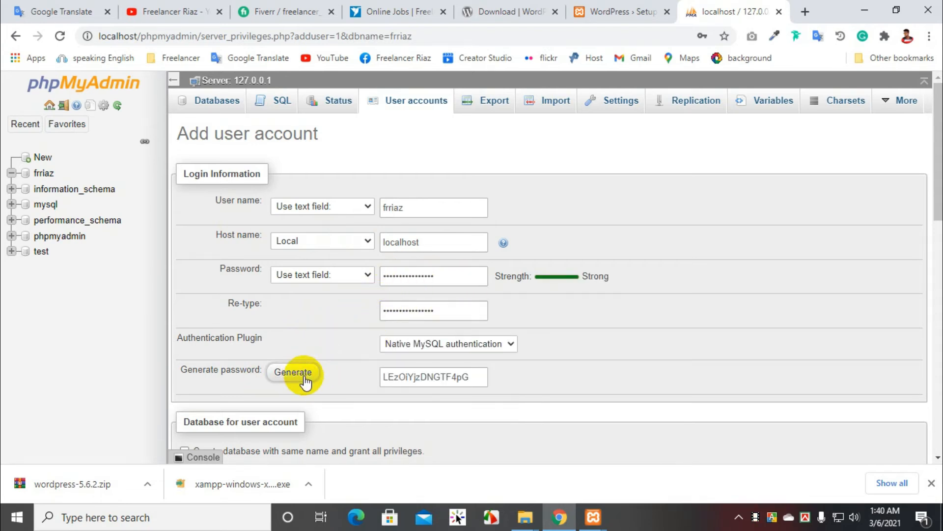
{"action": "left_click", "coordinate": [461, 378]}
{"action": "left_click_drag", "start_coordinate": [462, 380], "coordinate": [385, 381]}
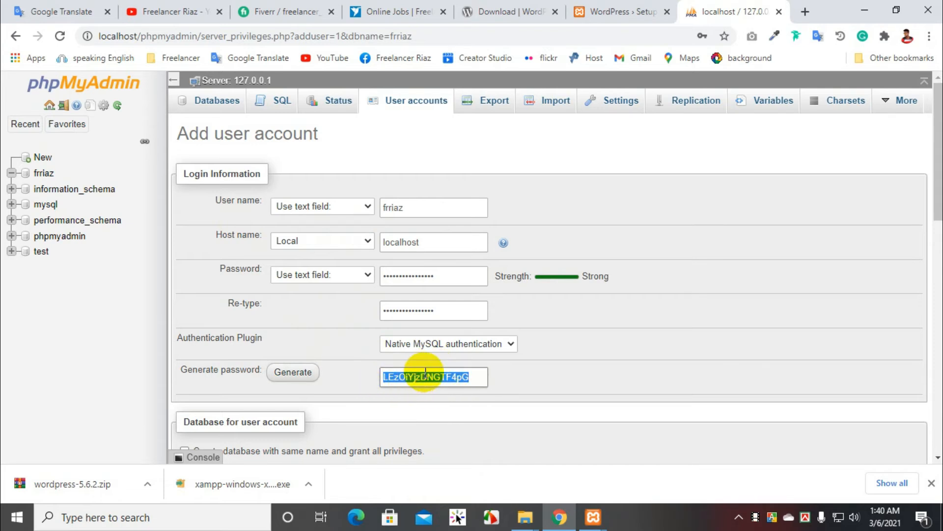
{"action": "left_click", "coordinate": [442, 287]}
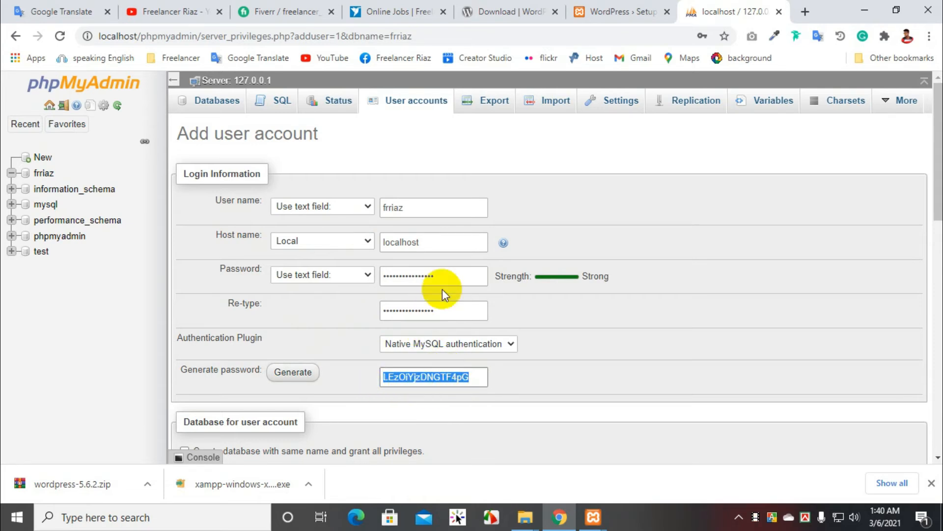
Step: Replace the generated password with a custom one in both the Password and Re-type fields
{"action": "left_click_drag", "start_coordinate": [443, 275], "coordinate": [369, 278]}
{"action": "key", "text": "BackSpace"}
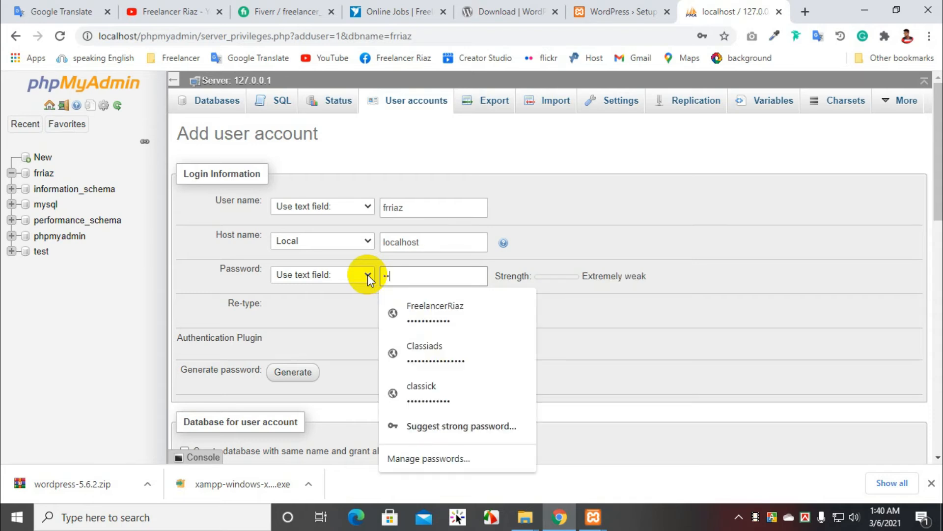
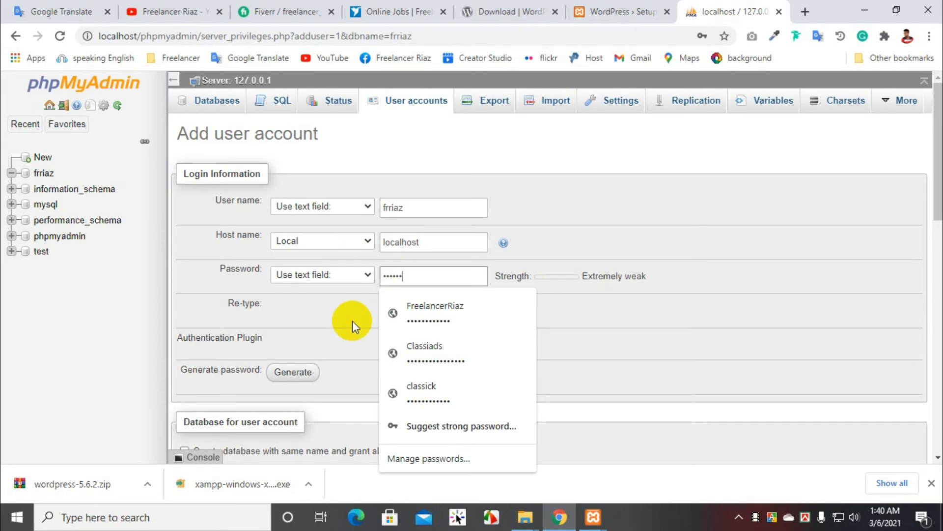
{"action": "left_click", "coordinate": [353, 314]}
{"action": "left_click_drag", "start_coordinate": [448, 312], "coordinate": [387, 313]}
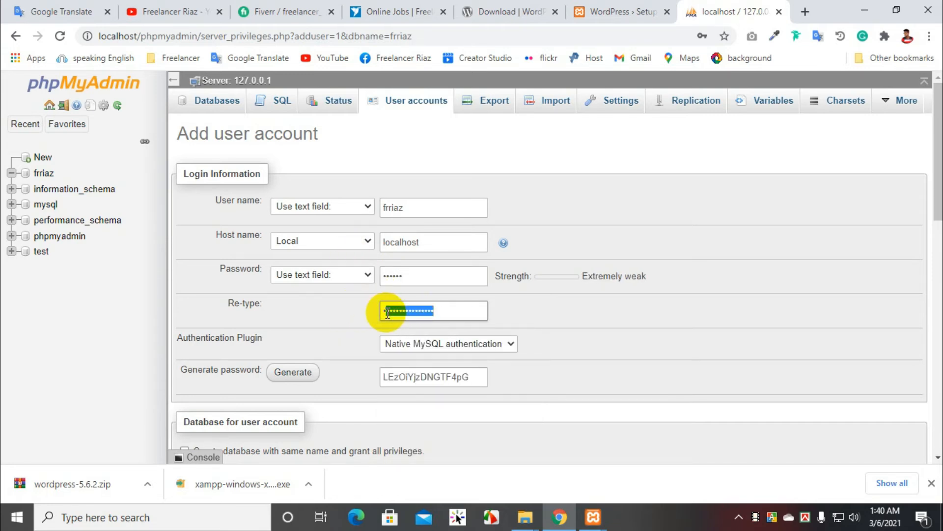
{"action": "key", "text": "BackSpace"}
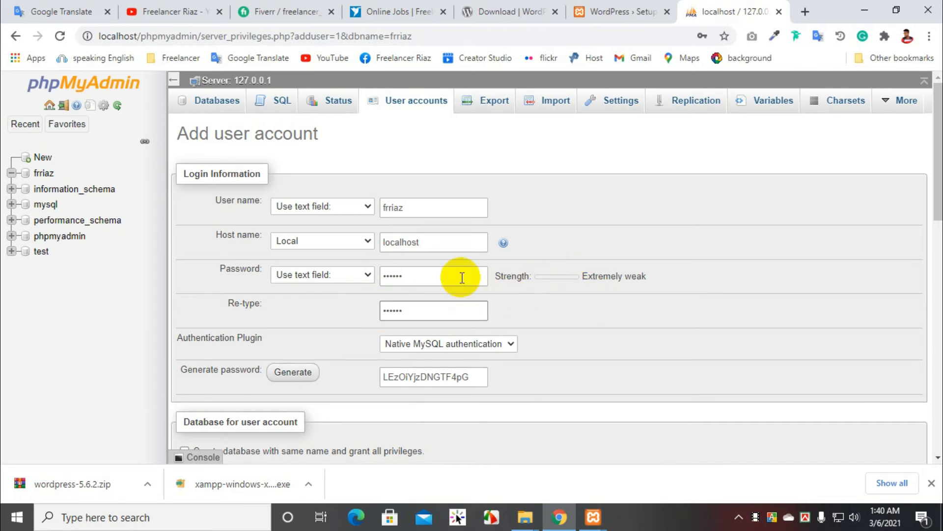
Step: Extend the new account's password with digits in both the Password and Re-type fields
{"action": "left_click", "coordinate": [426, 276]}
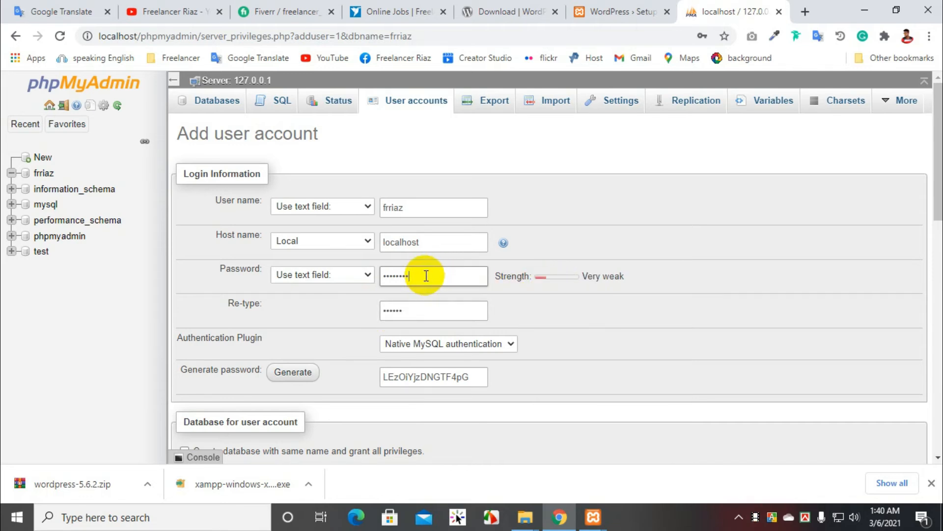
{"action": "left_click", "coordinate": [419, 302]}
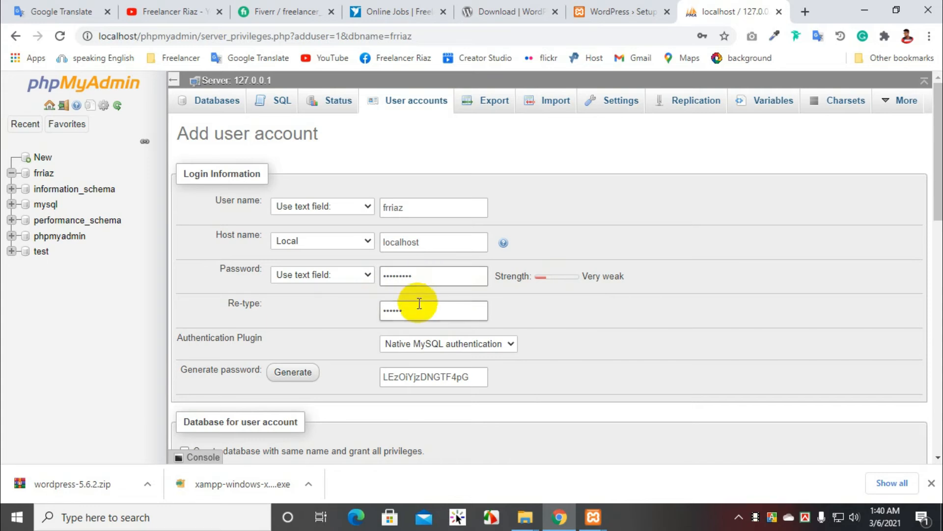
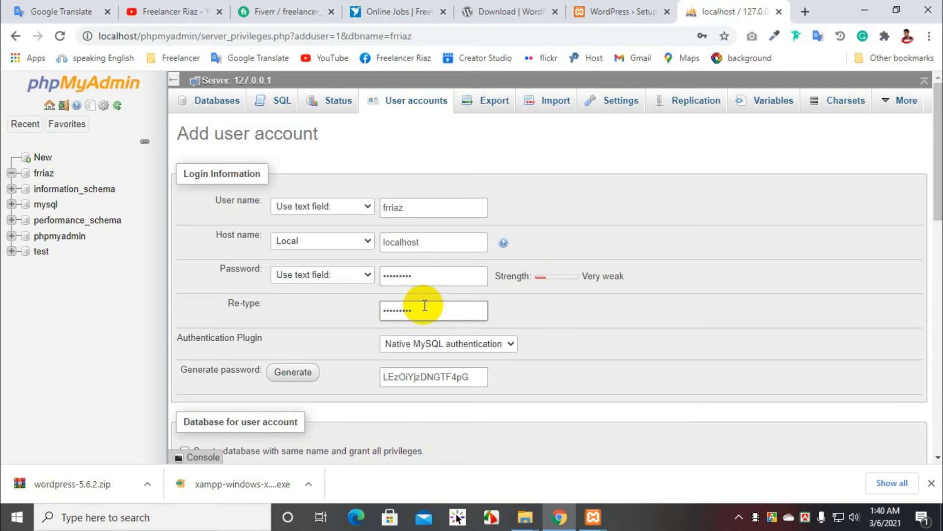
Step: Grant the new user all global privileges, create the account and save its password in the browser
{"action": "scroll", "coordinate": [530, 298], "scroll_direction": "down", "scroll_amount": 1}
{"action": "scroll", "coordinate": [573, 253], "scroll_direction": "down", "scroll_amount": 4}
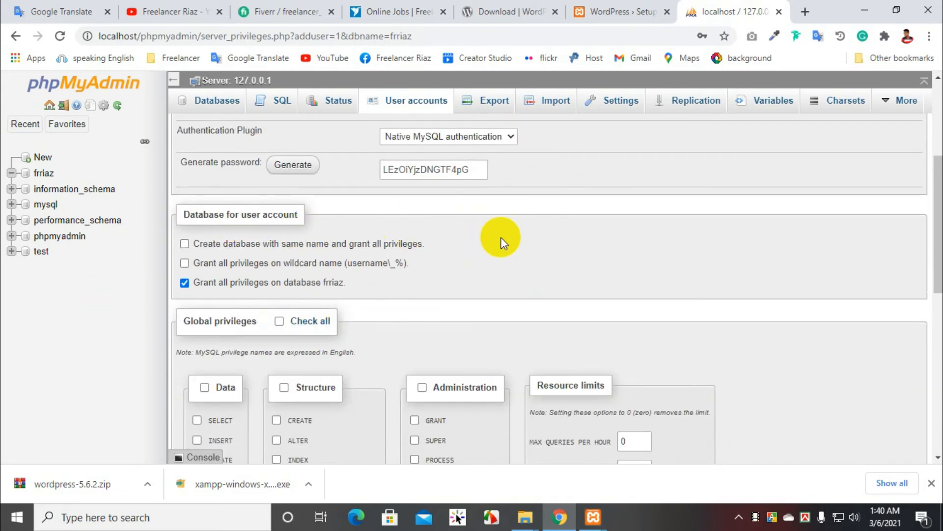
{"action": "left_click", "coordinate": [280, 320]}
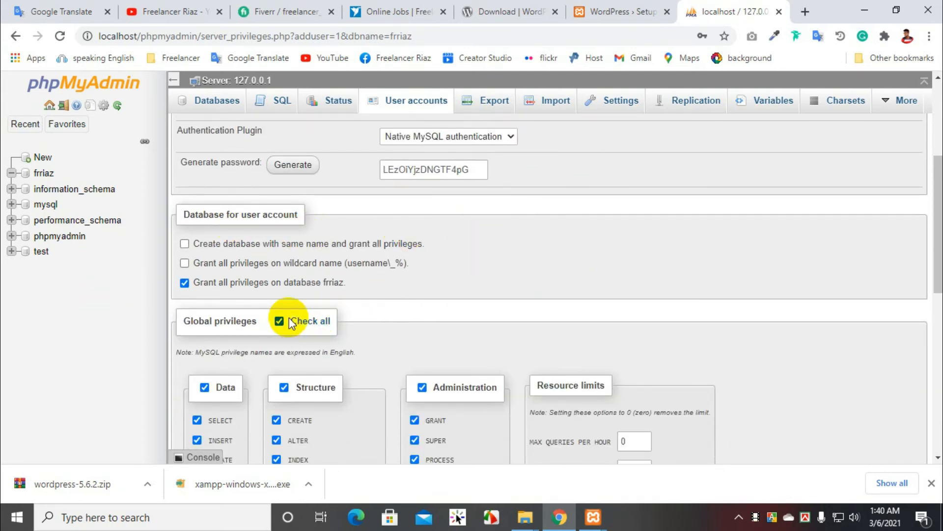
{"action": "scroll", "coordinate": [339, 272], "scroll_direction": "down", "scroll_amount": 9}
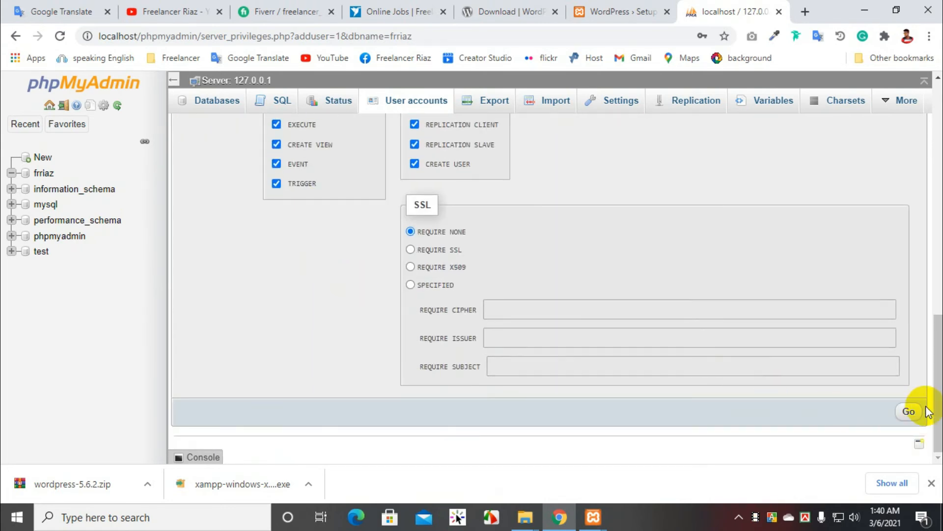
{"action": "left_click", "coordinate": [908, 412]}
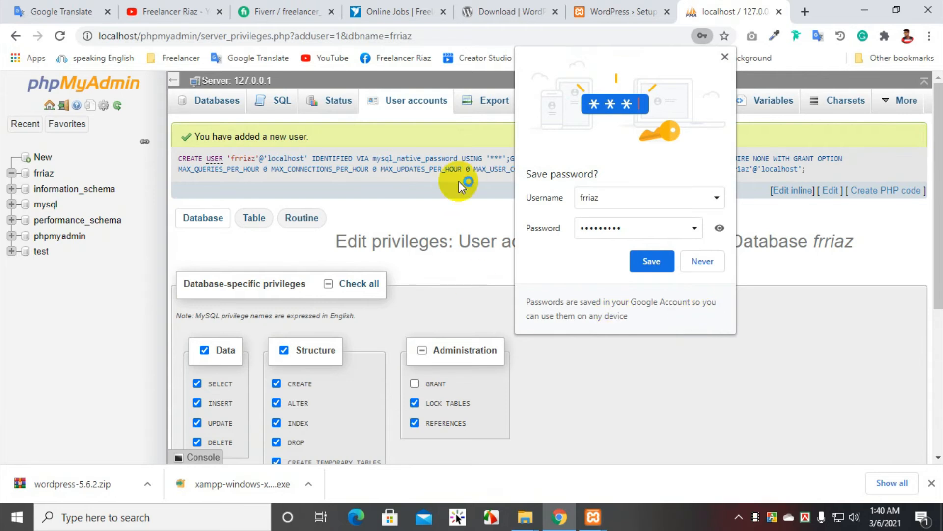
{"action": "left_click", "coordinate": [648, 262]}
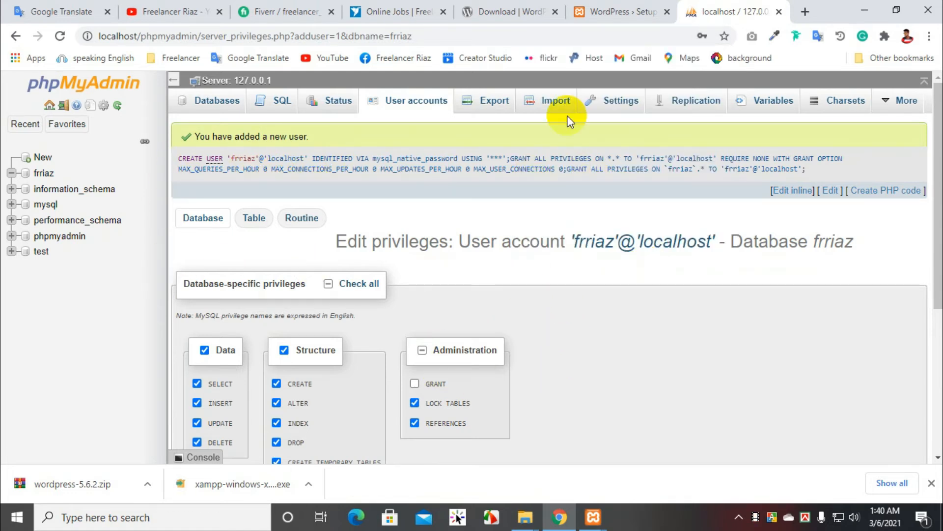
Step: Return to the WordPress setup form and set the Database Name to frriaz
{"action": "left_click", "coordinate": [502, 7]}
{"action": "left_click", "coordinate": [619, 11]}
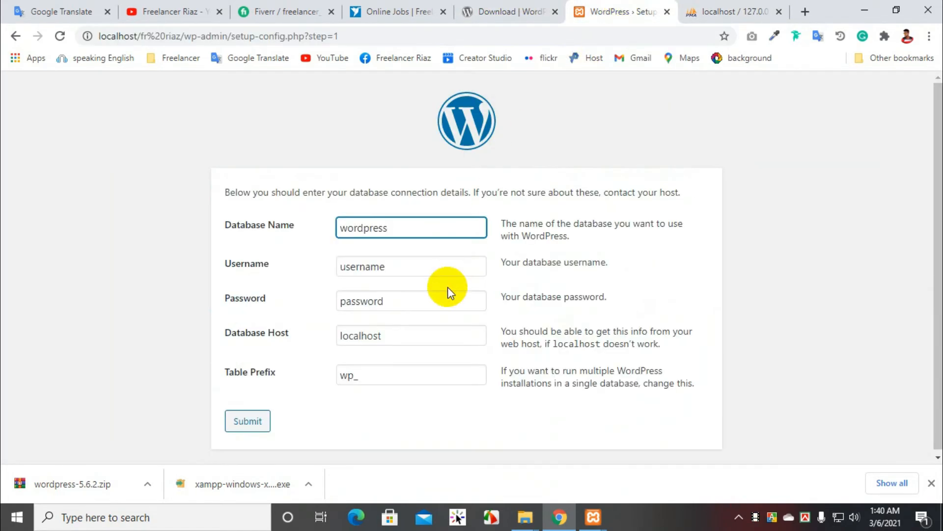
{"action": "left_click", "coordinate": [690, 15]}
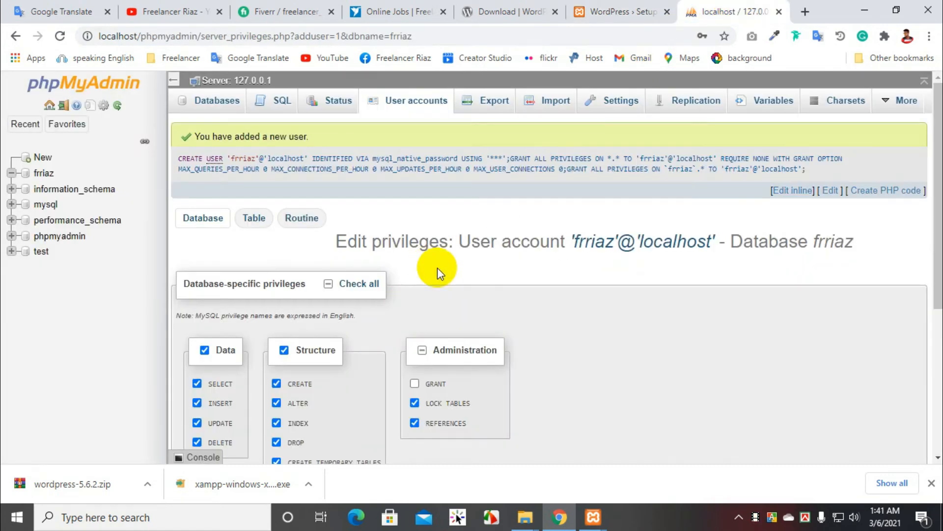
{"action": "left_click", "coordinate": [595, 11]}
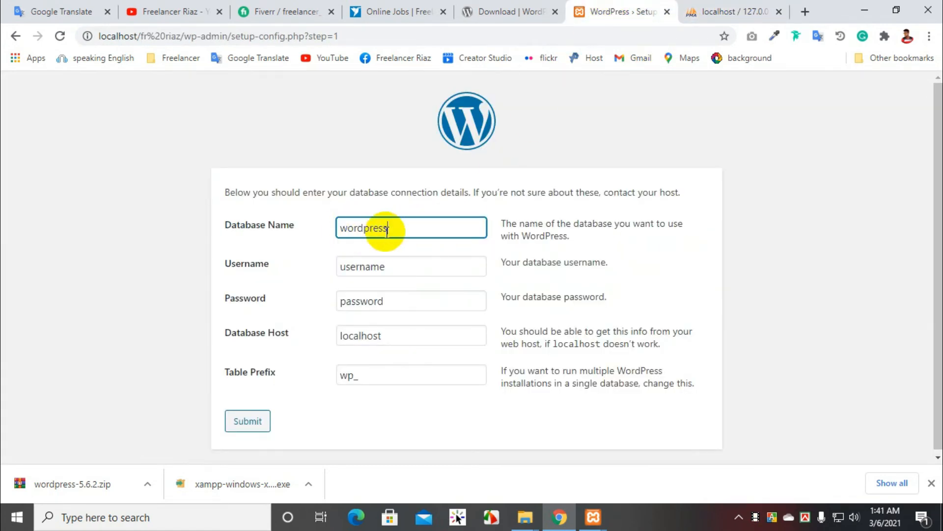
{"action": "left_click", "coordinate": [278, 231]}
{"action": "type", "text": "fr"}
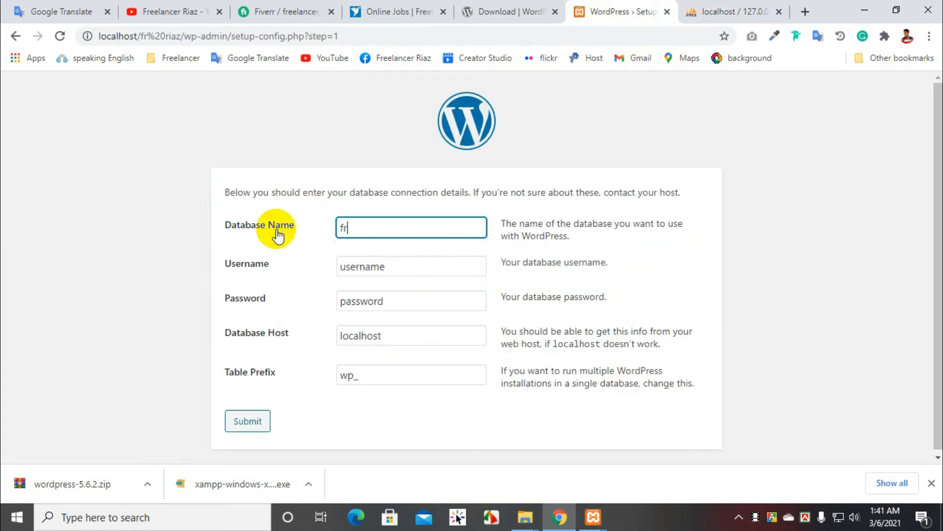
{"action": "type", "text": "riaz"}
{"action": "left_click_drag", "start_coordinate": [405, 266], "coordinate": [285, 253]}
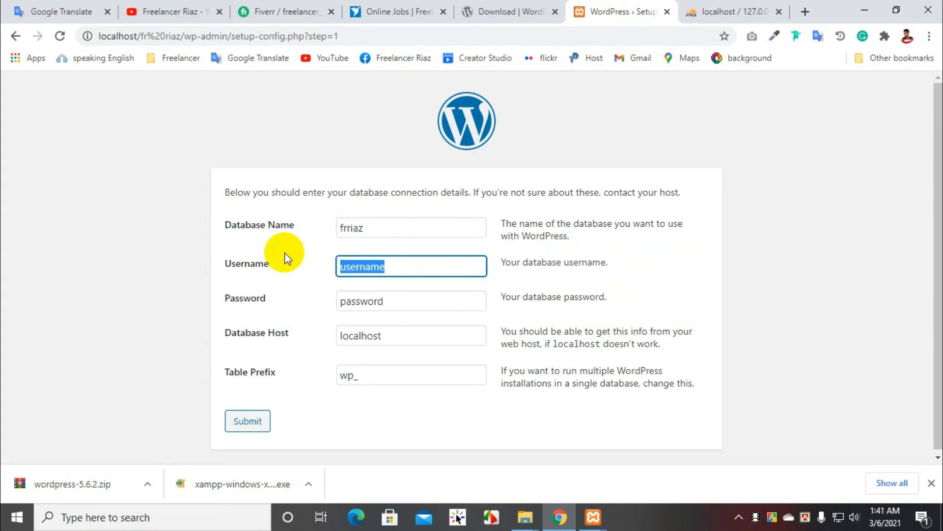
{"action": "type", "text": "fr"}
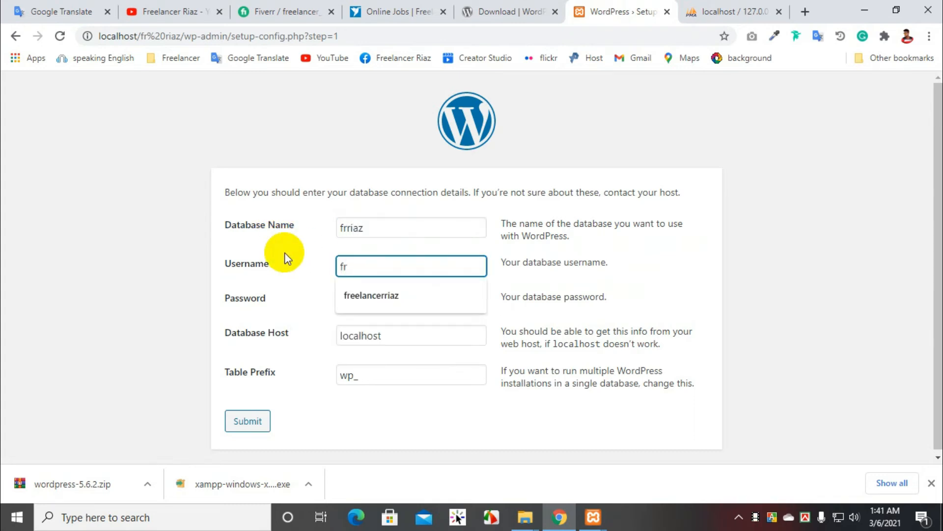
{"action": "type", "text": "riz"}
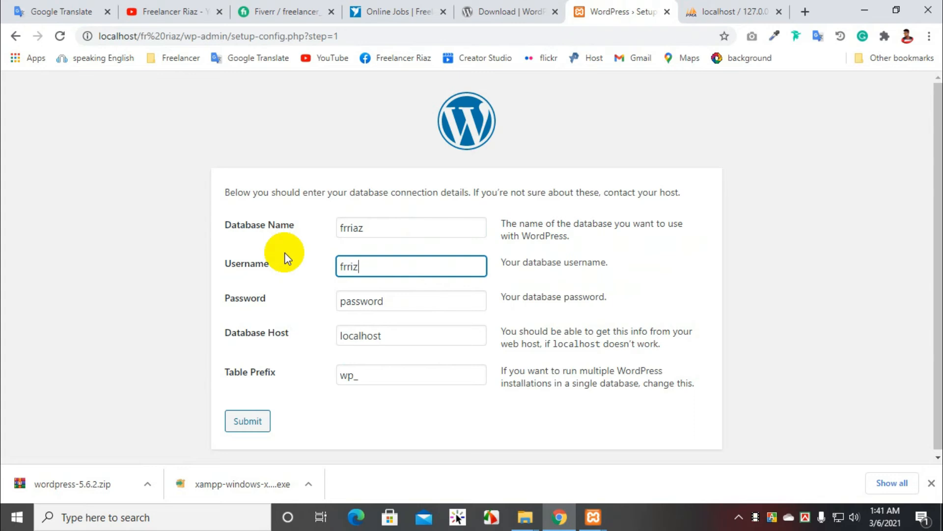
{"action": "key", "text": "BackSpace"}
{"action": "key", "text": "BackSpace"}
{"action": "key", "text": "BackSpace"}
{"action": "type", "text": "riaz"}
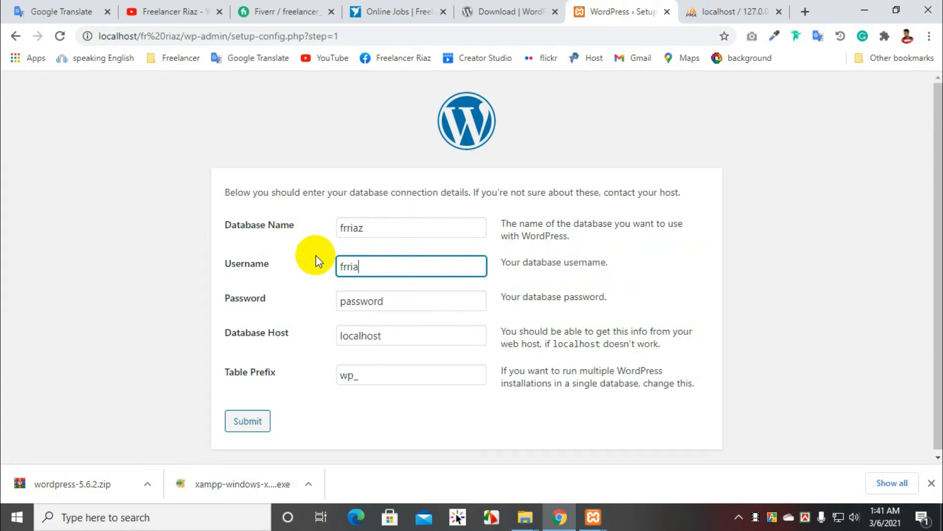
Step: Replace the placeholder in the connection form's Password field with the database account's password
{"action": "double_click", "coordinate": [357, 301]}
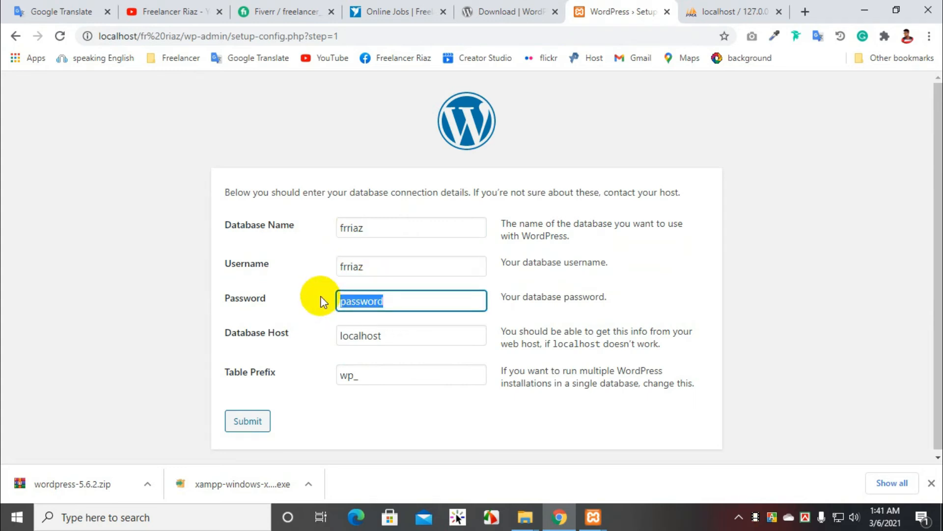
{"action": "key", "text": "BackSpace"}
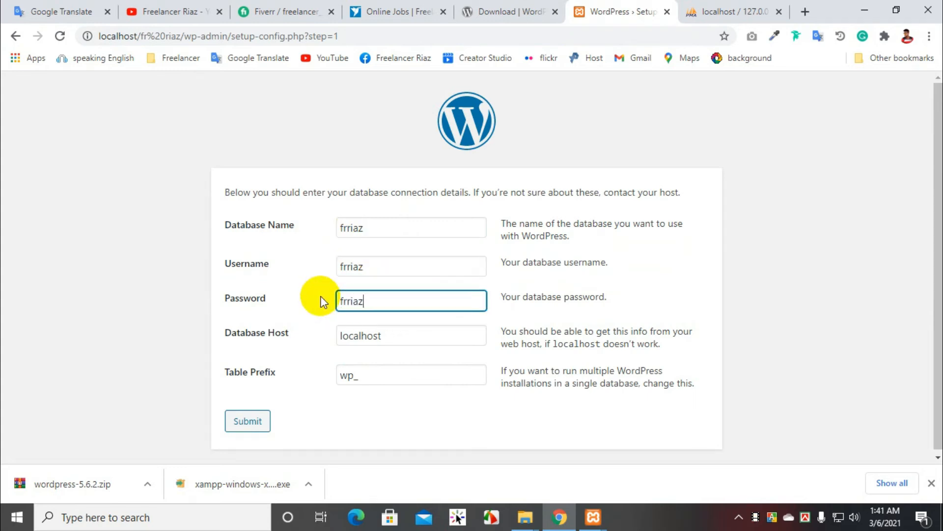
Step: Submit the database connection details with localhost as the Database Host and run the WordPress installation
{"action": "left_click", "coordinate": [381, 334]}
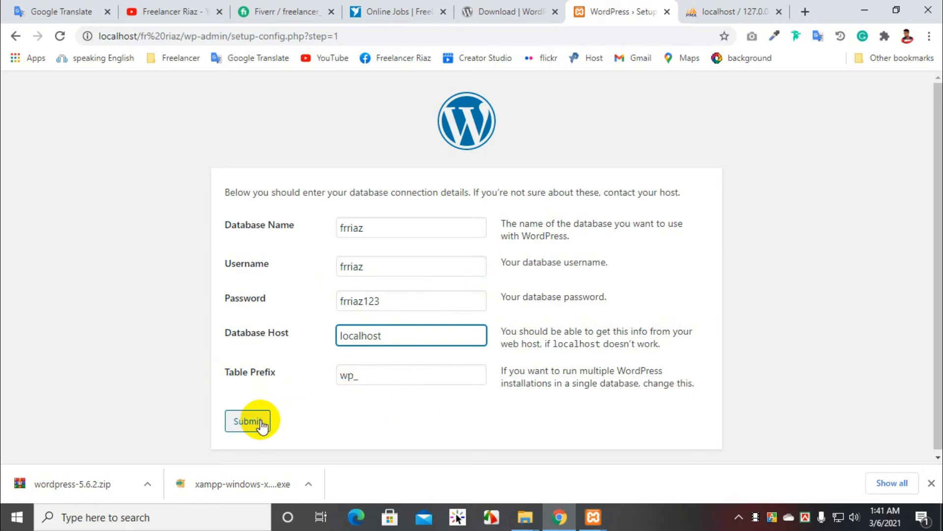
{"action": "left_click", "coordinate": [244, 420]}
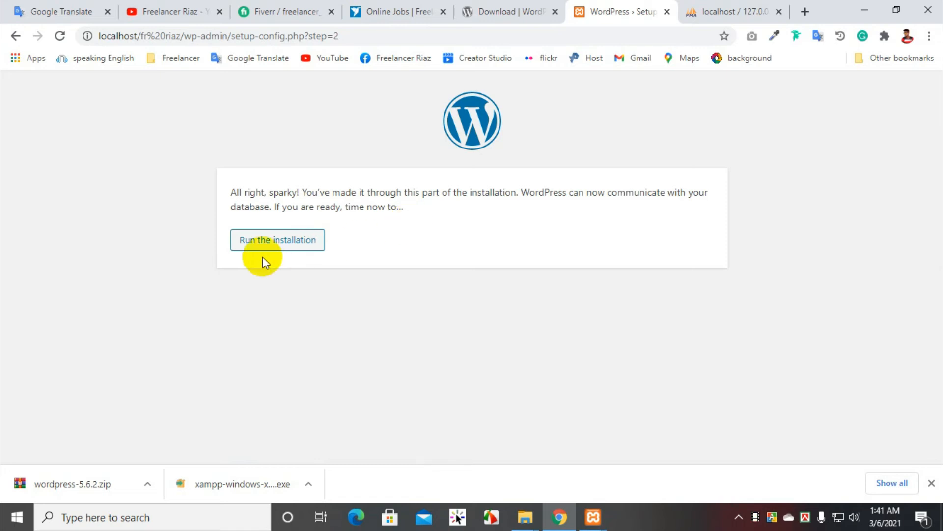
{"action": "left_click", "coordinate": [276, 246]}
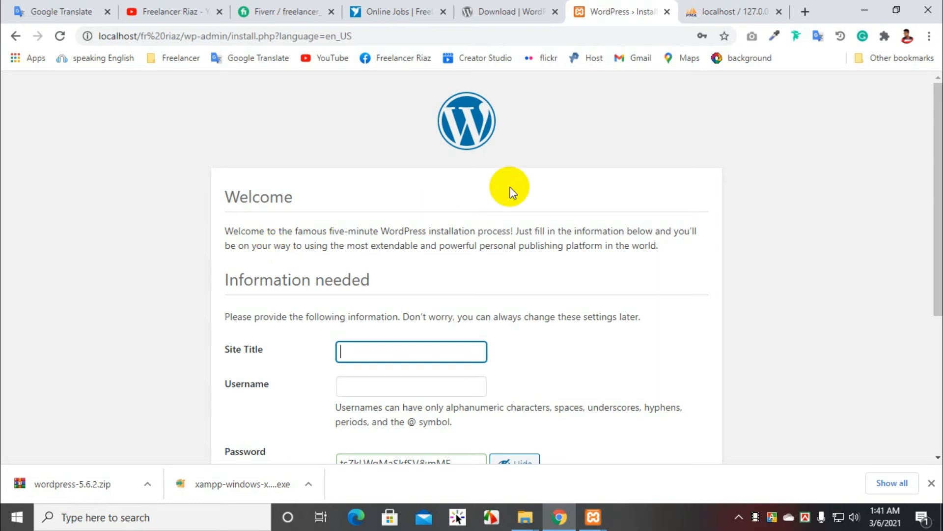
Step: Check the page title on the YouTube tab and return to the Site Title field of the WordPress installation form
{"action": "scroll", "coordinate": [568, 175], "scroll_direction": "down", "scroll_amount": 4}
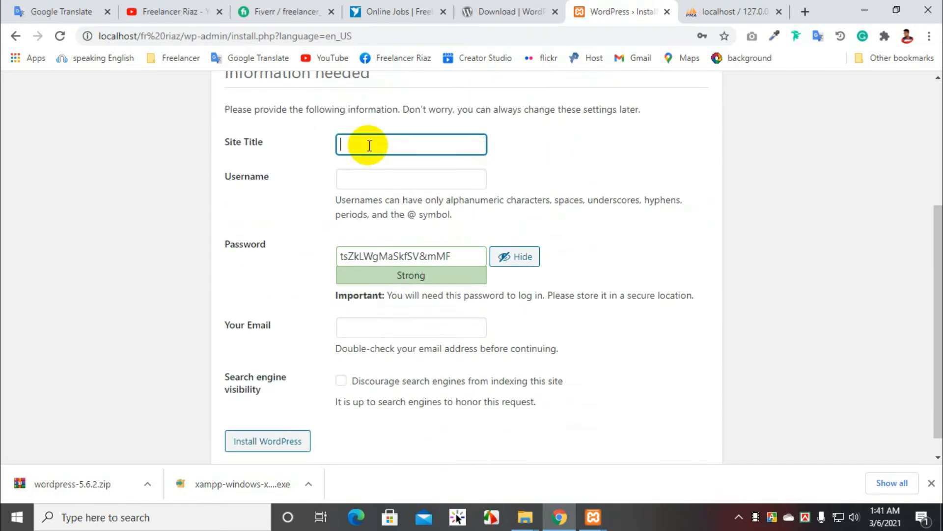
{"action": "left_click", "coordinate": [367, 145]}
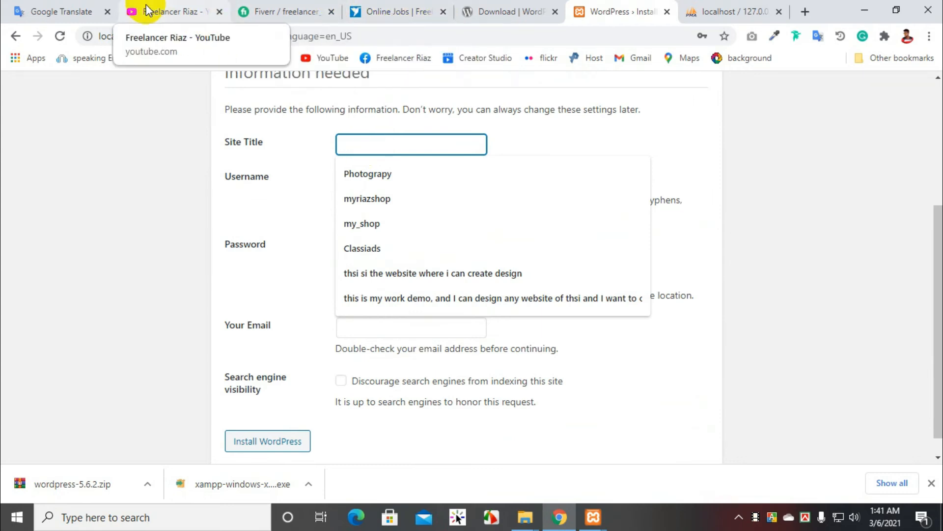
{"action": "left_click", "coordinate": [205, 12]}
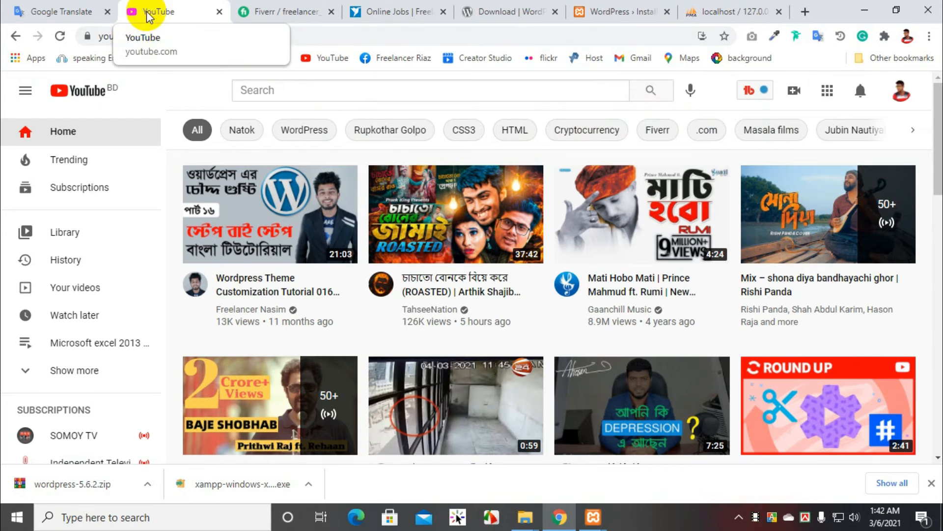
{"action": "left_click", "coordinate": [609, 11]}
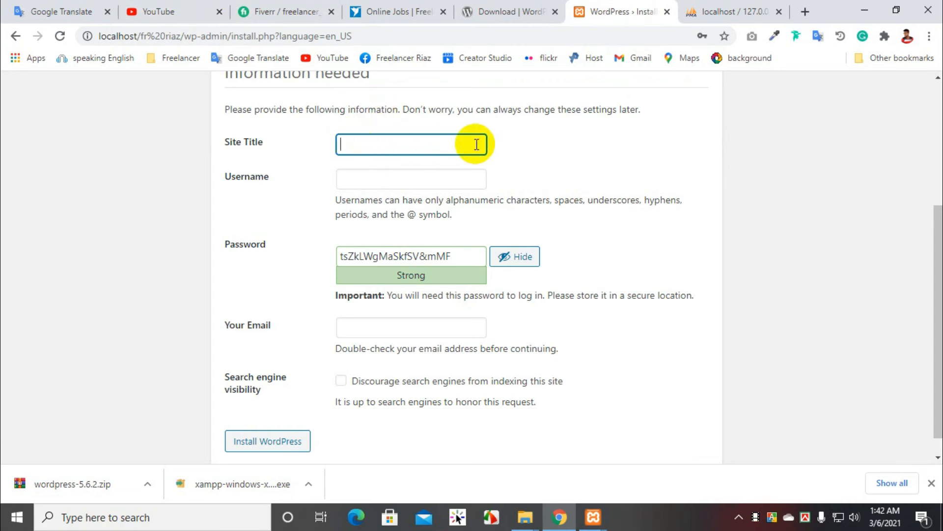
Step: Set the Site Title of the new WordPress site to "lern width Riaz"
{"action": "type", "text": "lern width RIaz"}
{"action": "key", "text": "BackSpace"}
{"action": "key", "text": "BackSpace"}
{"action": "key", "text": "BackSpace"}
{"action": "type", "text": "iaz"}
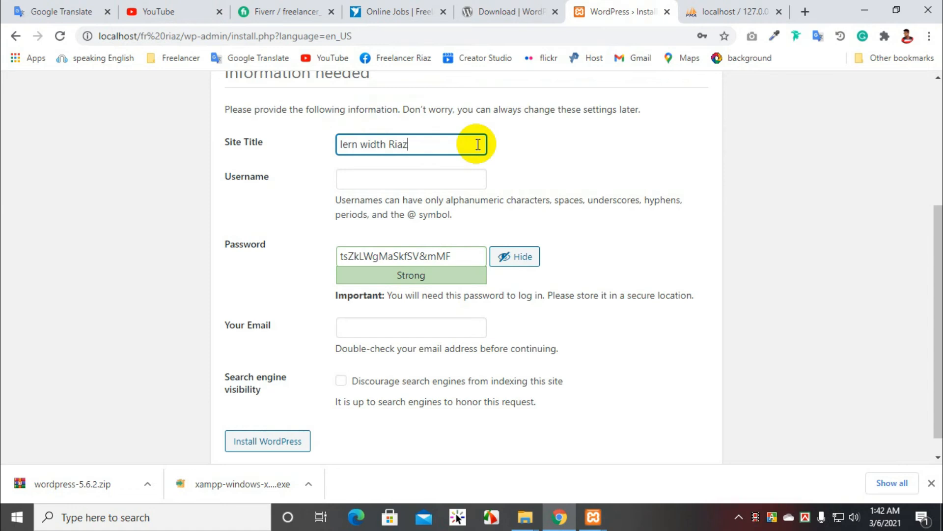
Step: Set the WordPress administrator's Username to frriaz
{"action": "left_click", "coordinate": [351, 179]}
{"action": "type", "text": "fr"}
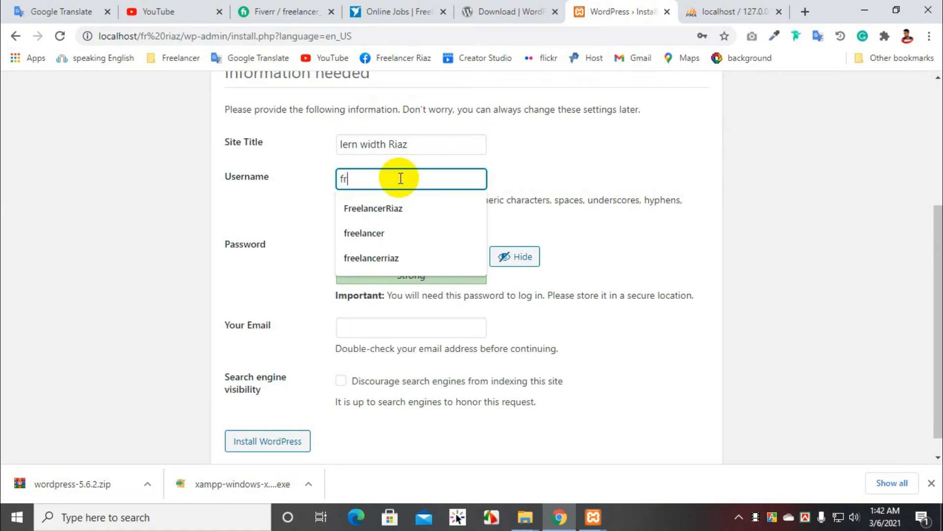
{"action": "type", "text": "riazx"}
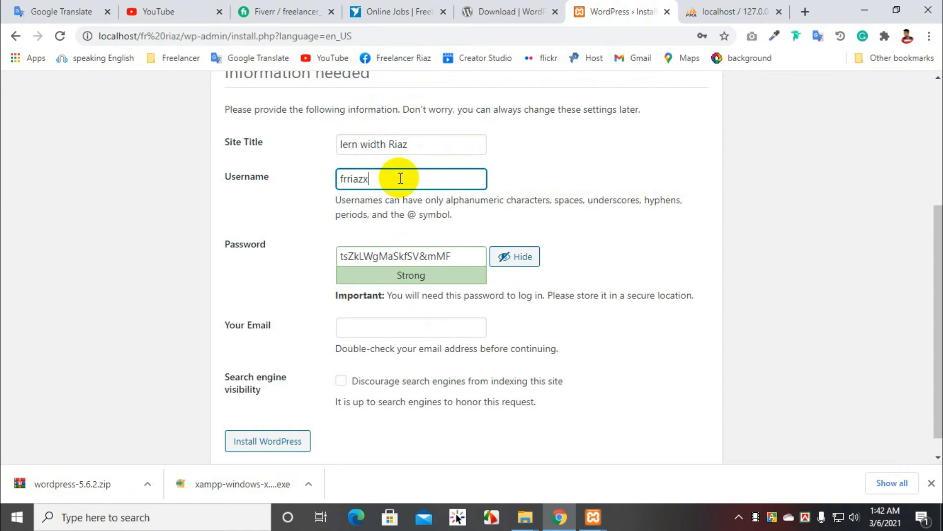
{"action": "key", "text": "BackSpace"}
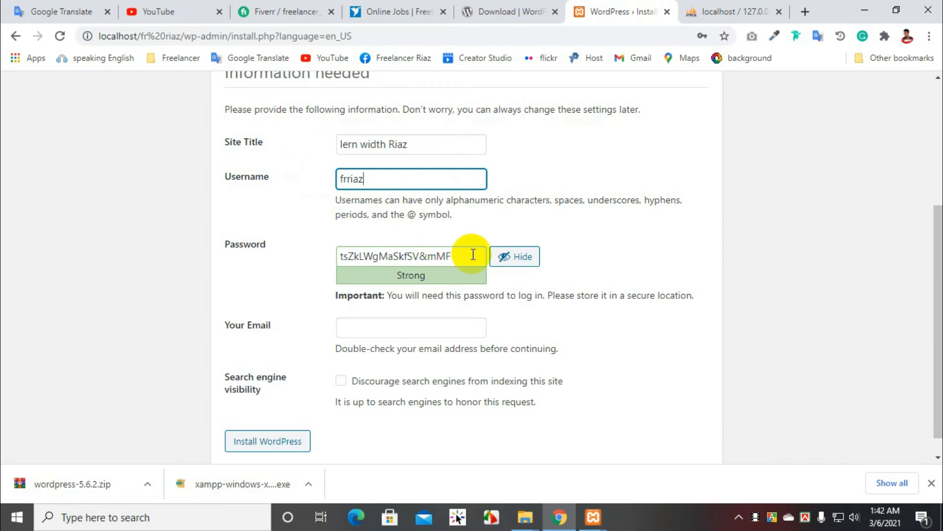
Step: Replace the suggested administrator password with a custom account password and confirm the use of a weak password
{"action": "left_click_drag", "start_coordinate": [474, 253], "coordinate": [263, 257]}
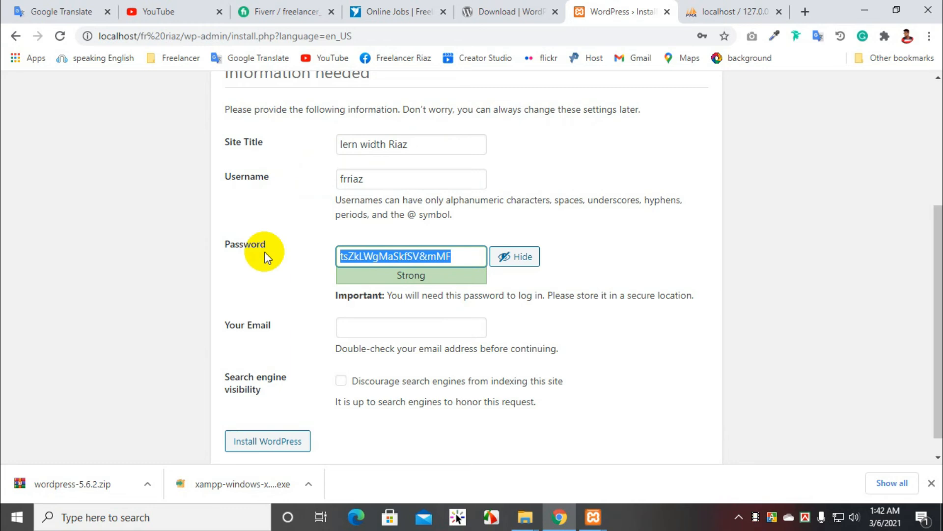
{"action": "key", "text": "BackSpace"}
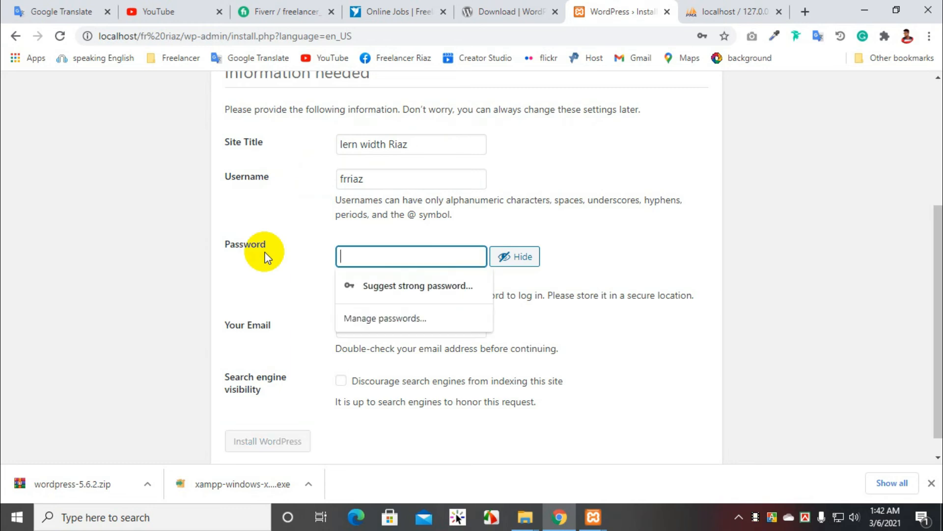
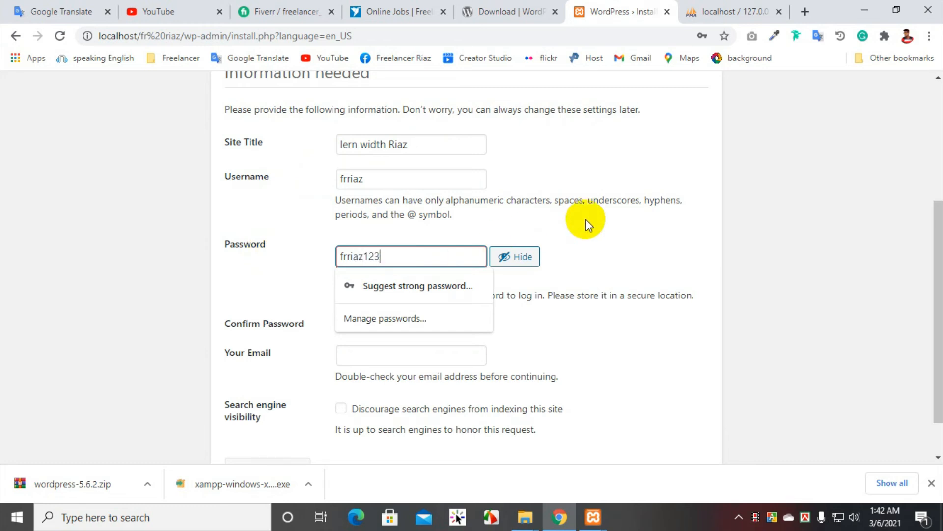
{"action": "left_click", "coordinate": [653, 241]}
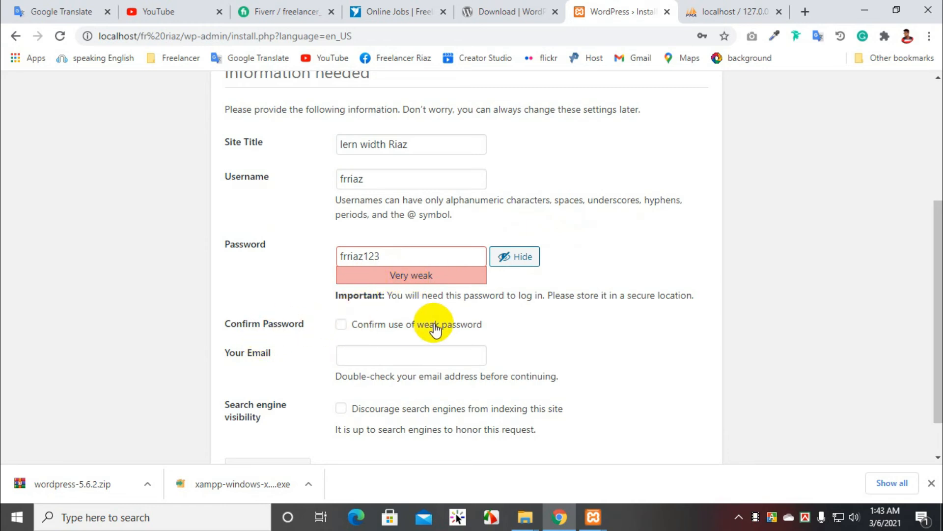
{"action": "scroll", "coordinate": [391, 339], "scroll_direction": "down", "scroll_amount": 1}
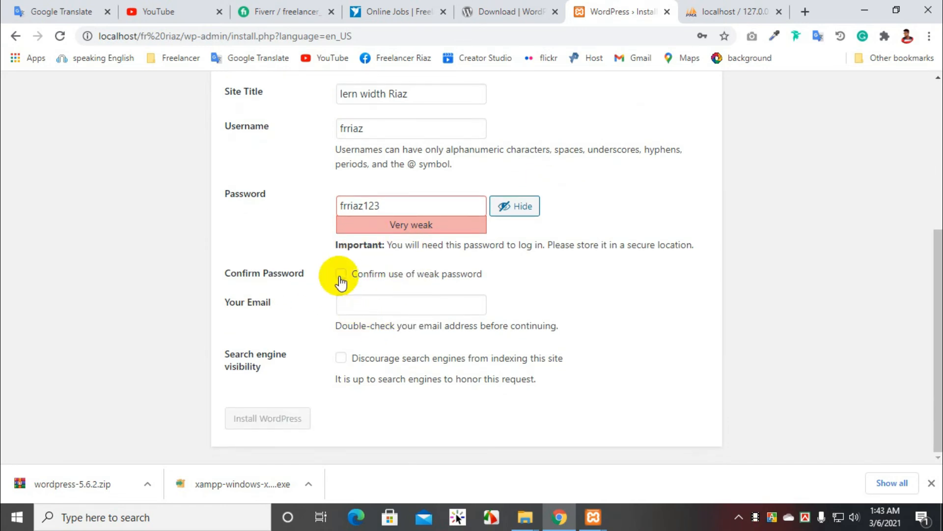
{"action": "left_click", "coordinate": [340, 279]}
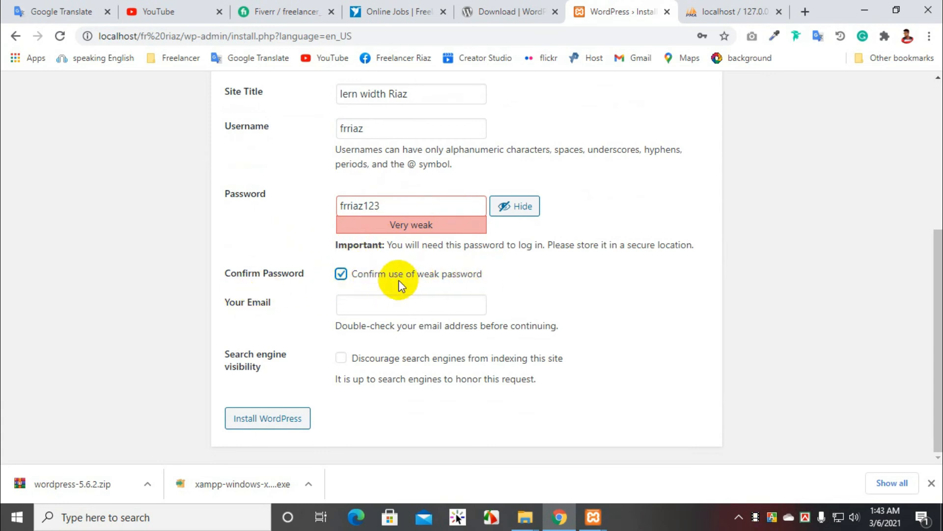
Step: Try to install WordPress with the Your Email field left empty
{"action": "left_click", "coordinate": [385, 309]}
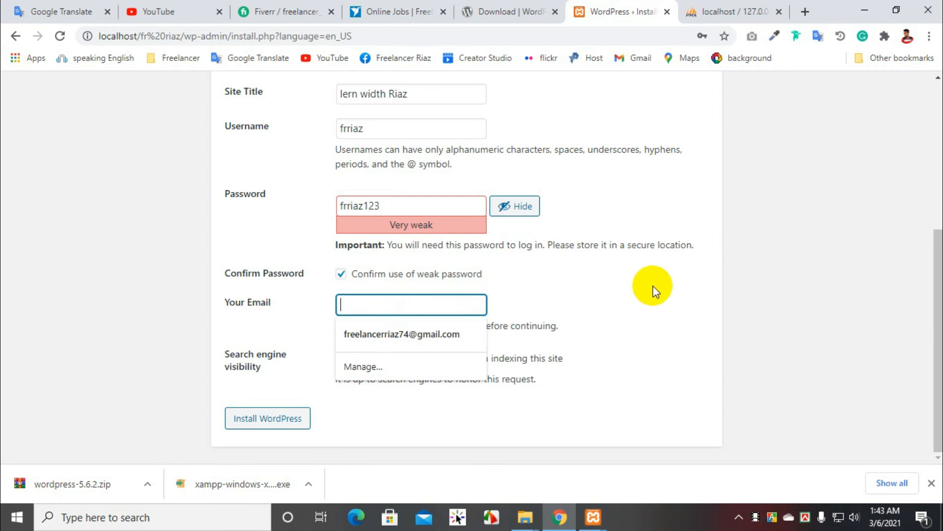
{"action": "left_click", "coordinate": [700, 279]}
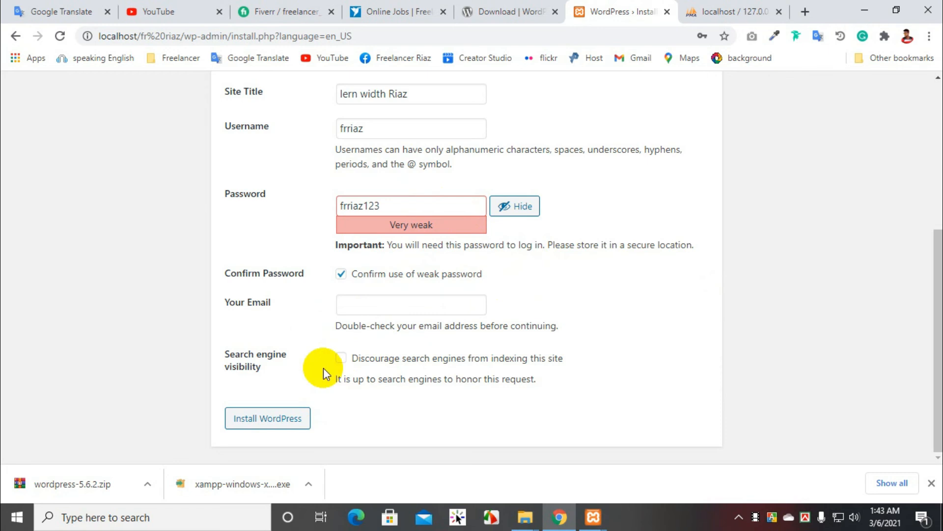
{"action": "left_click", "coordinate": [261, 419]}
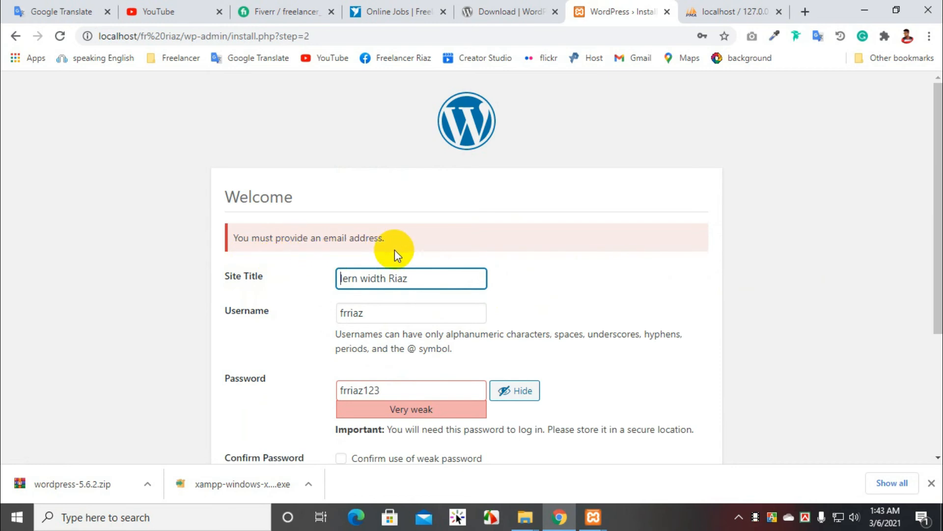
Step: Confirm the weak password again and run the WordPress installation with the administrator's email filled in
{"action": "scroll", "coordinate": [394, 250], "scroll_direction": "down", "scroll_amount": 4}
{"action": "left_click", "coordinate": [341, 274]}
{"action": "left_click", "coordinate": [377, 304]}
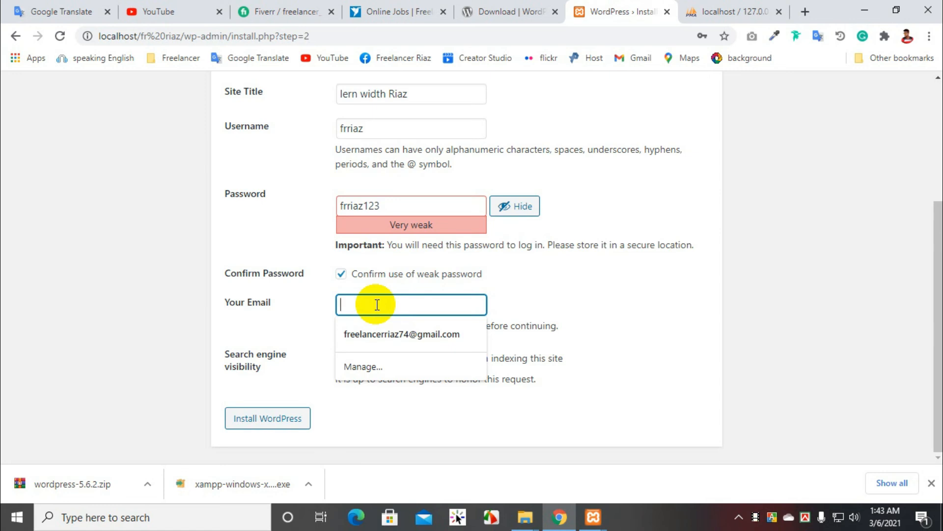
{"action": "type", "text": "riaz"}
{"action": "left_click", "coordinate": [376, 334]}
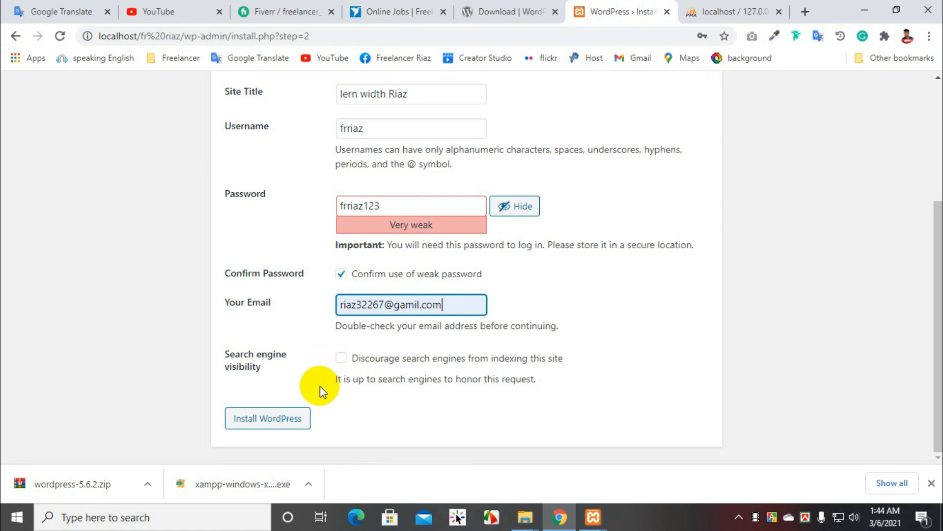
{"action": "left_click", "coordinate": [262, 423]}
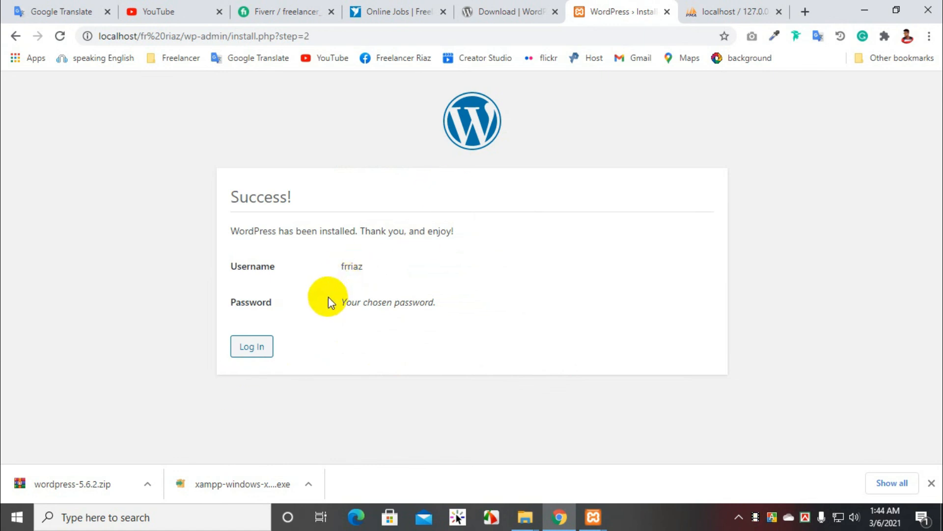
Step: Log in to the new WordPress site with the prefilled administrator credentials and close the browser's downloads bar
{"action": "left_click", "coordinate": [243, 350]}
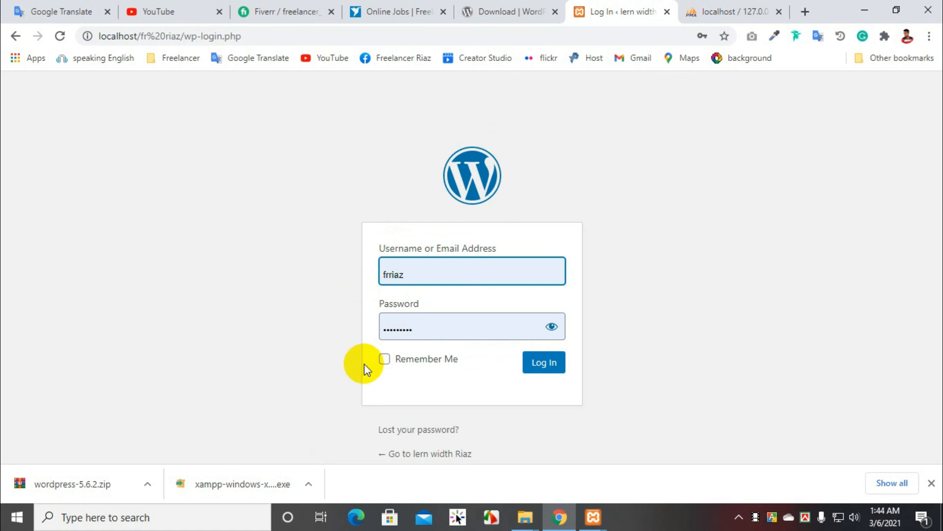
{"action": "left_click", "coordinate": [429, 284]}
{"action": "left_click", "coordinate": [468, 329]}
{"action": "left_click", "coordinate": [547, 367]}
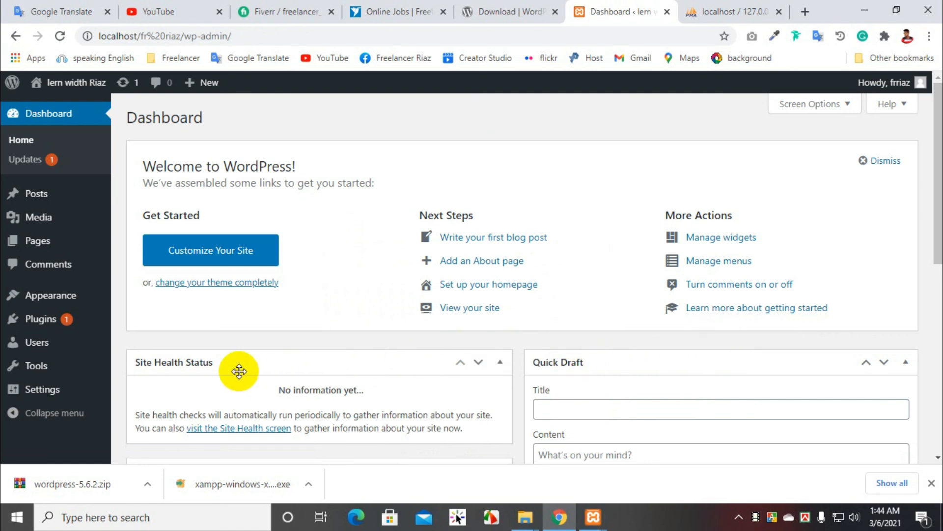
{"action": "left_click", "coordinate": [931, 483]}
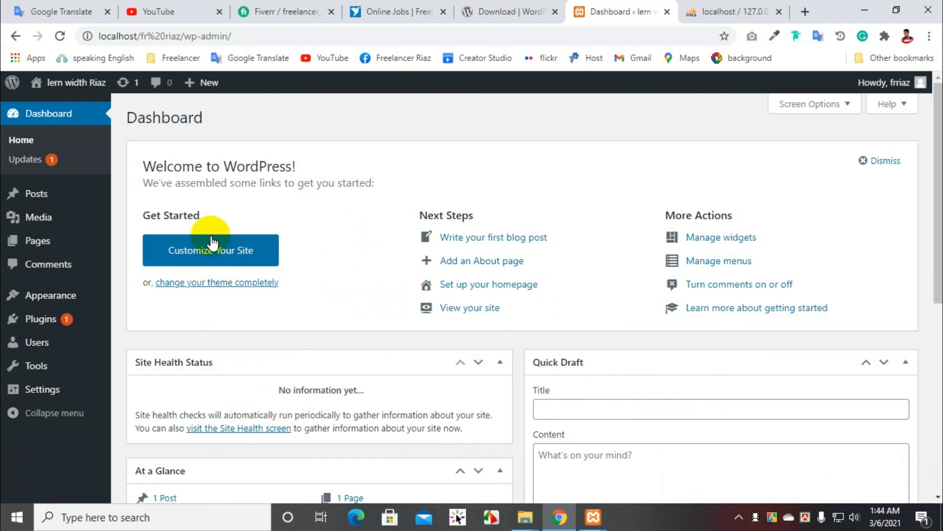
{"action": "scroll", "coordinate": [211, 241], "scroll_direction": "down", "scroll_amount": 3}
{"action": "scroll", "coordinate": [212, 238], "scroll_direction": "up", "scroll_amount": 3}
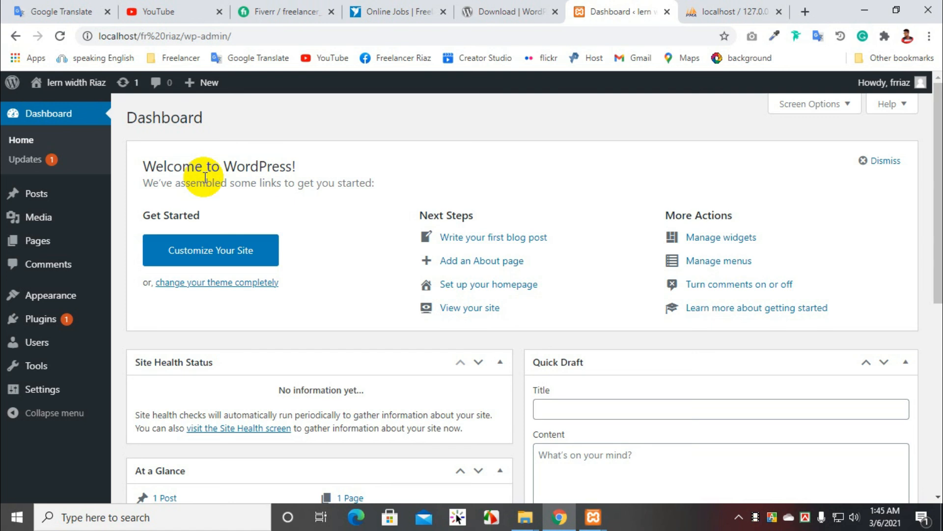
{"action": "left_click", "coordinate": [41, 217]}
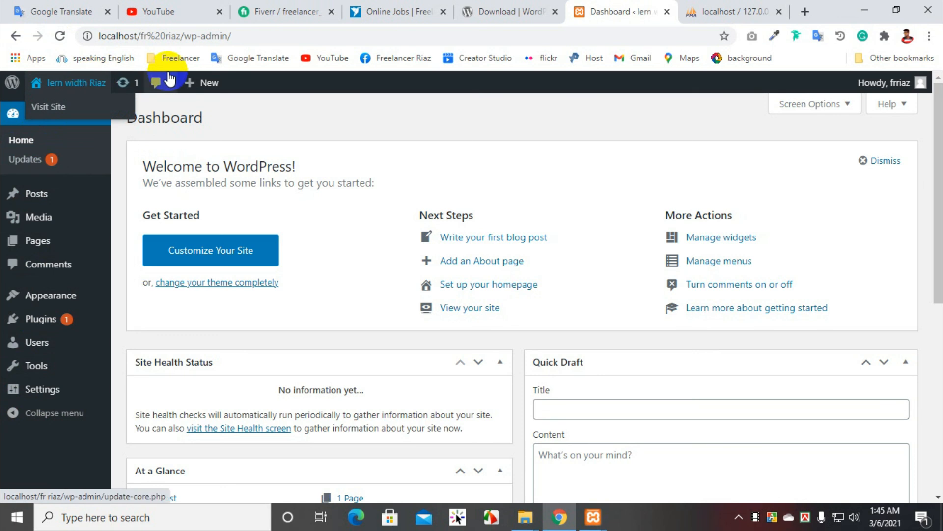
{"action": "left_click", "coordinate": [80, 307]}
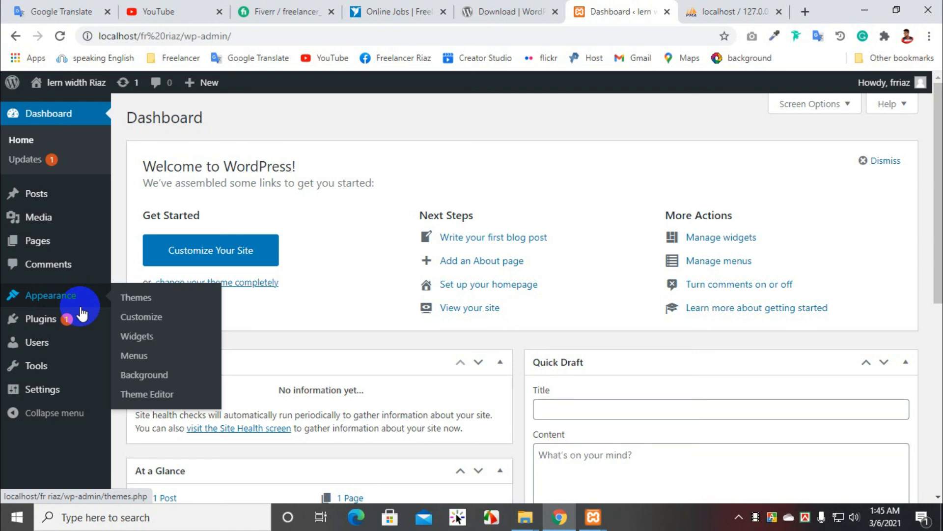
{"action": "mouse_move", "coordinate": [82, 313]}
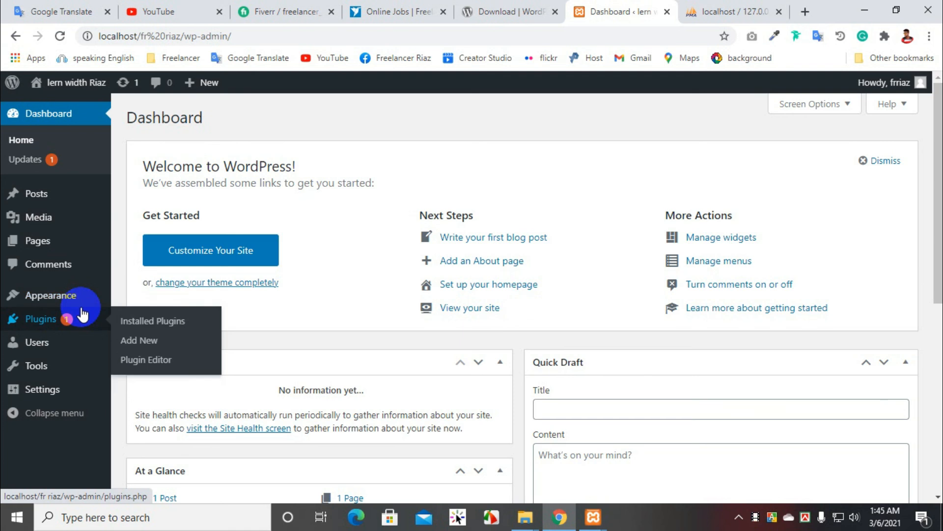